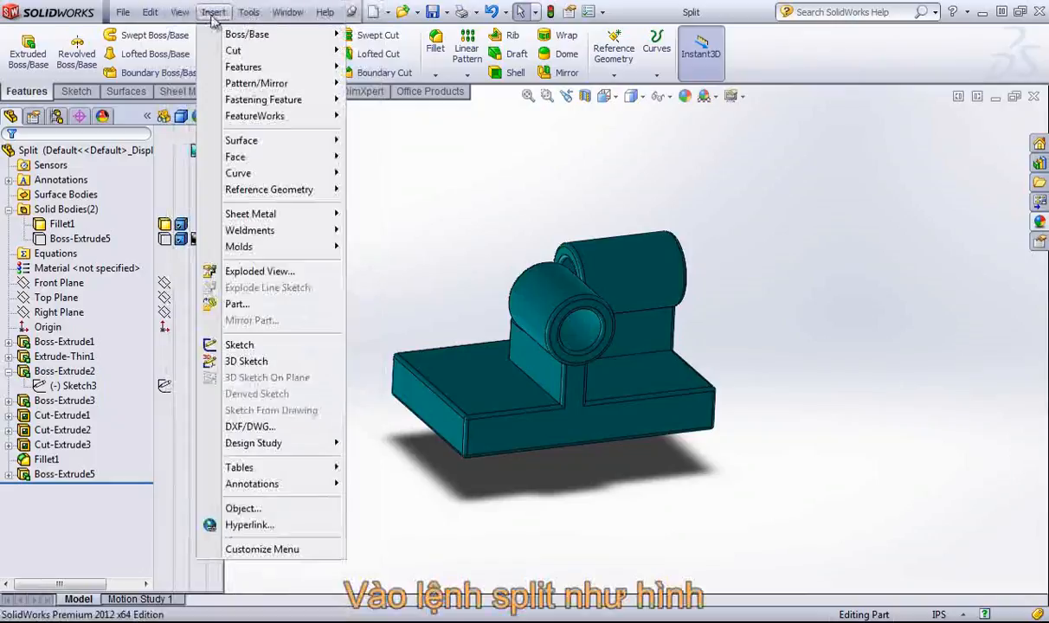
Start a Split feature on the part.
mouse_move(251, 66)
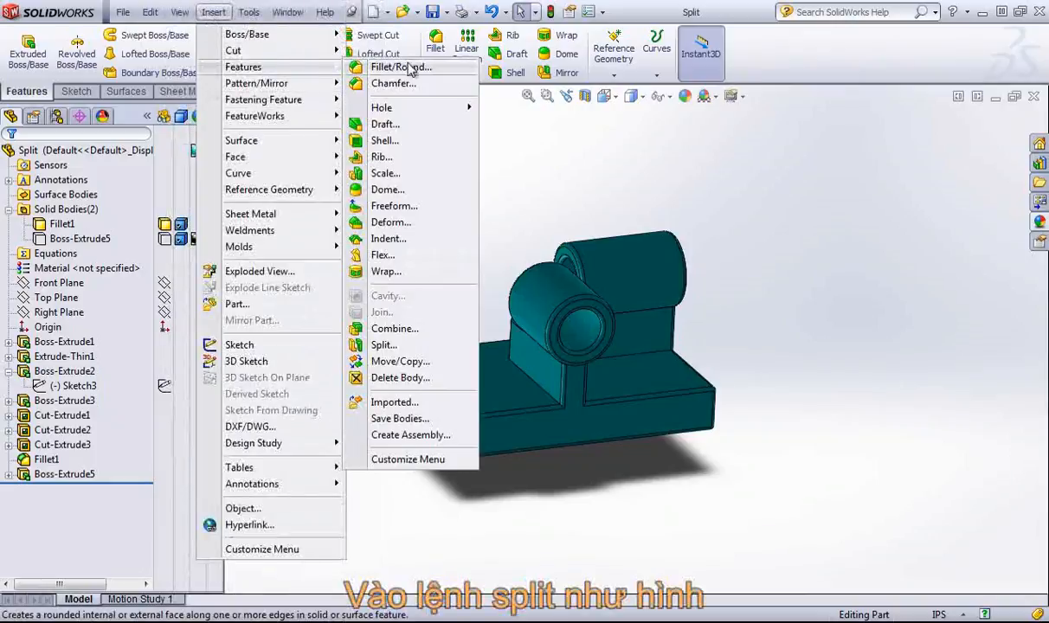
click(383, 346)
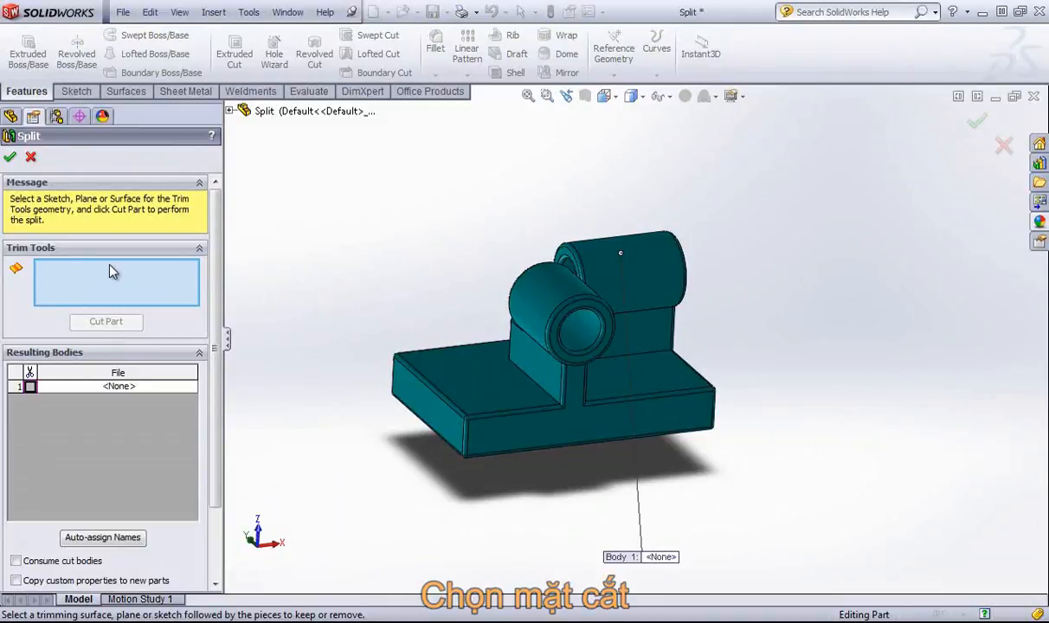
click(474, 375)
click(534, 373)
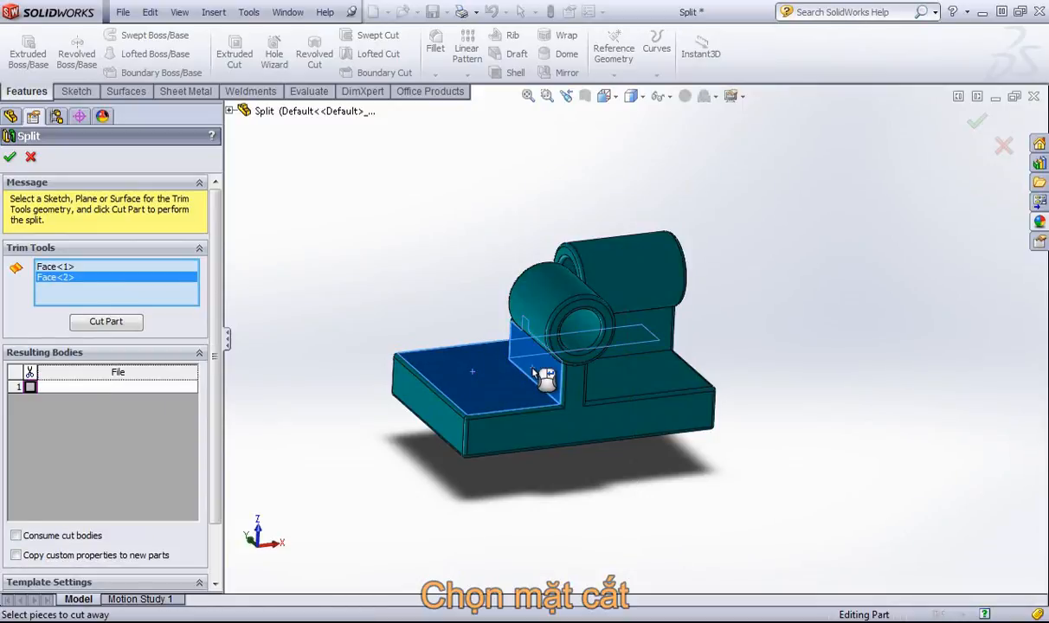
click(534, 370)
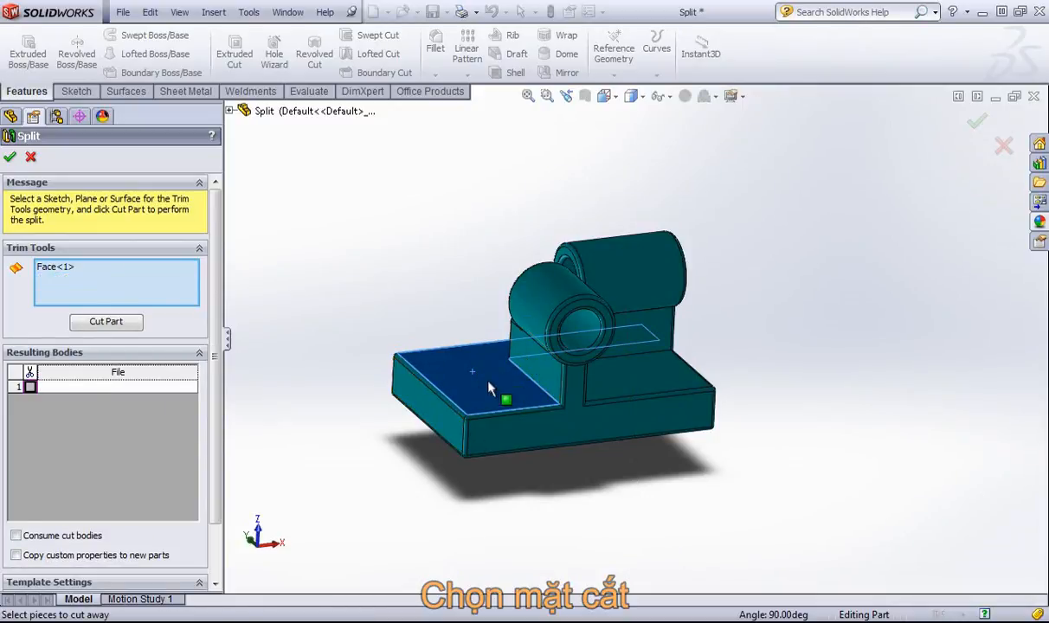
click(489, 382)
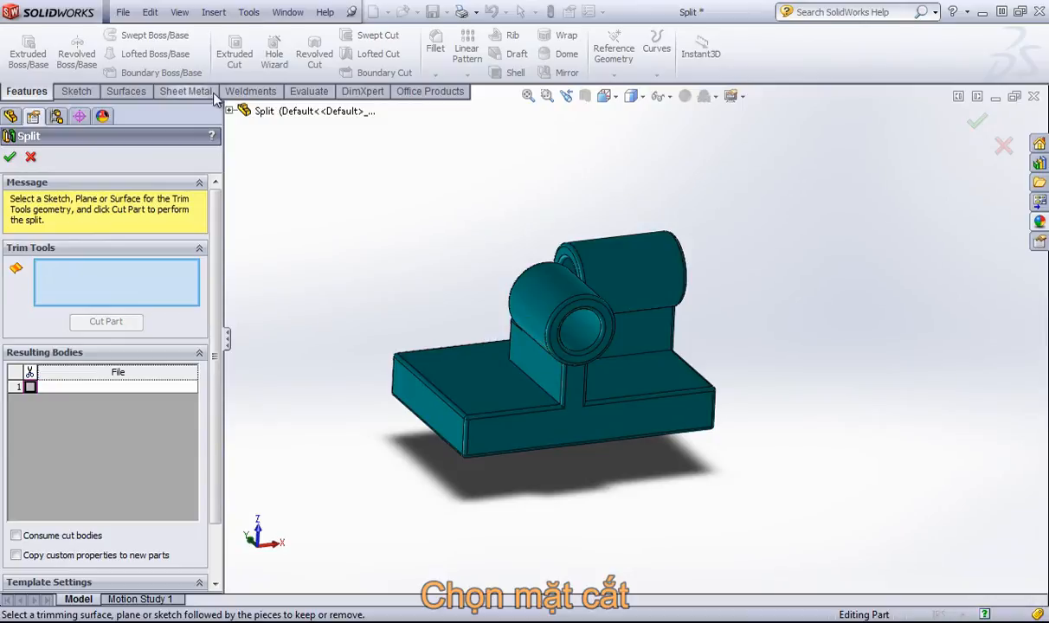
Choose the Top Plane as the trim tool and cut the part with it.
click(232, 112)
click(292, 229)
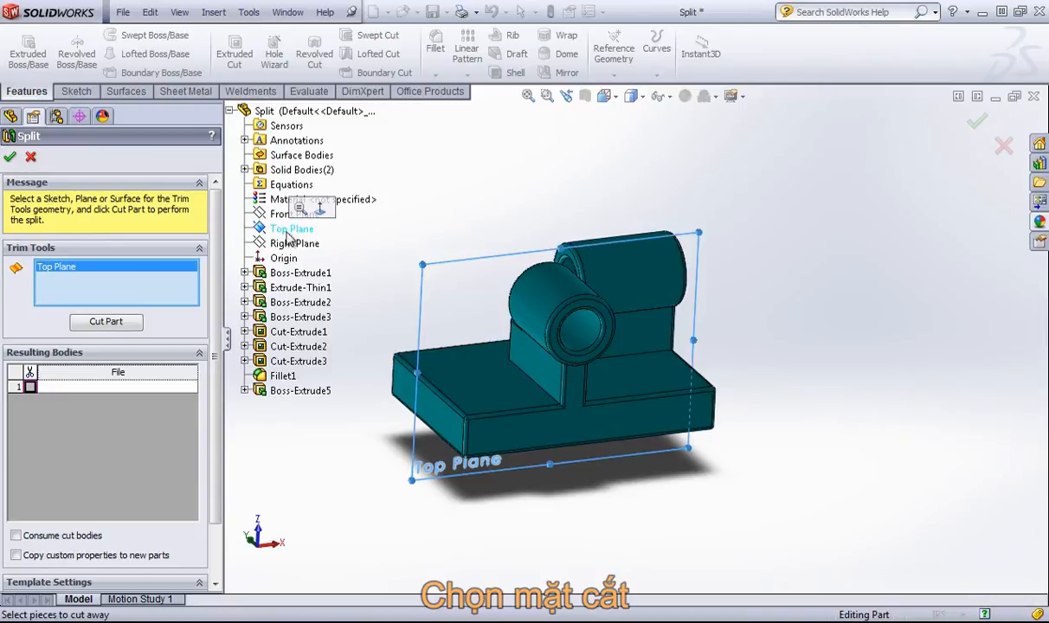
click(104, 323)
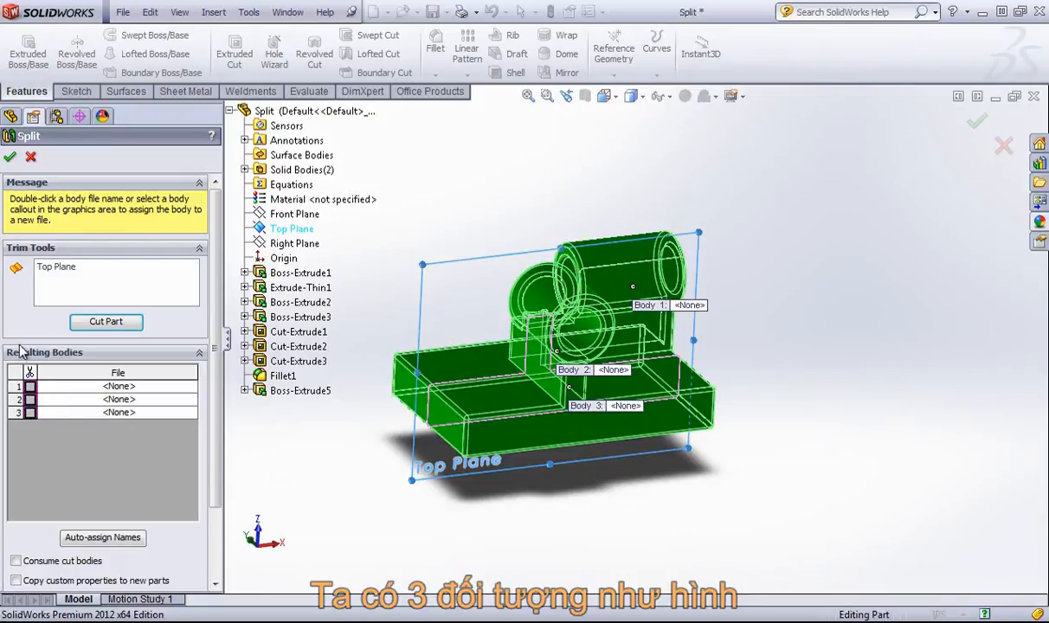
Mark only body 1 among the resulting bodies and accept the split.
click(31, 386)
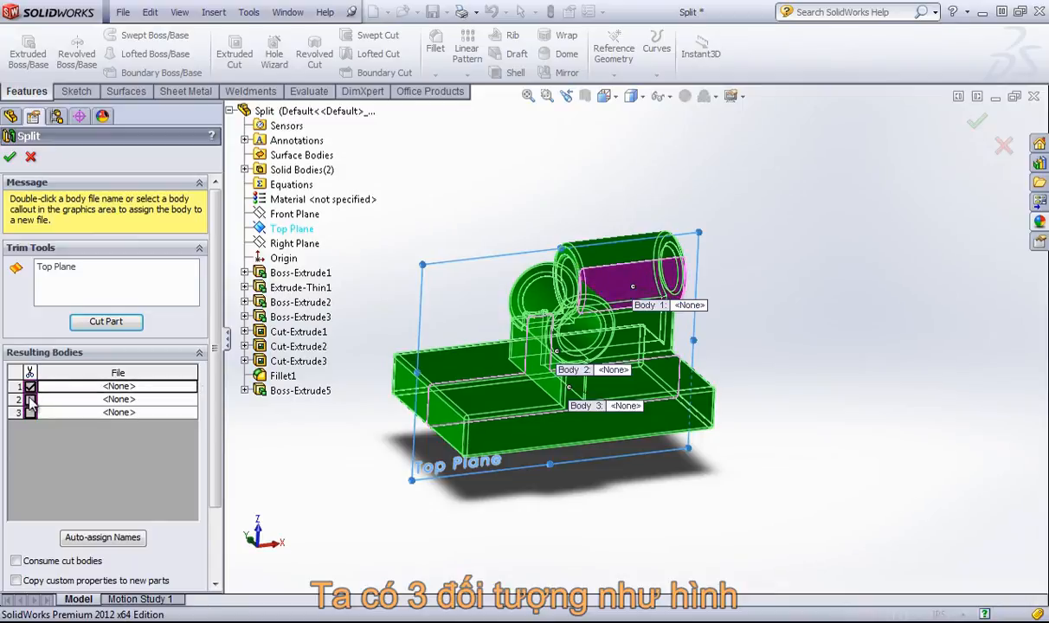
click(30, 400)
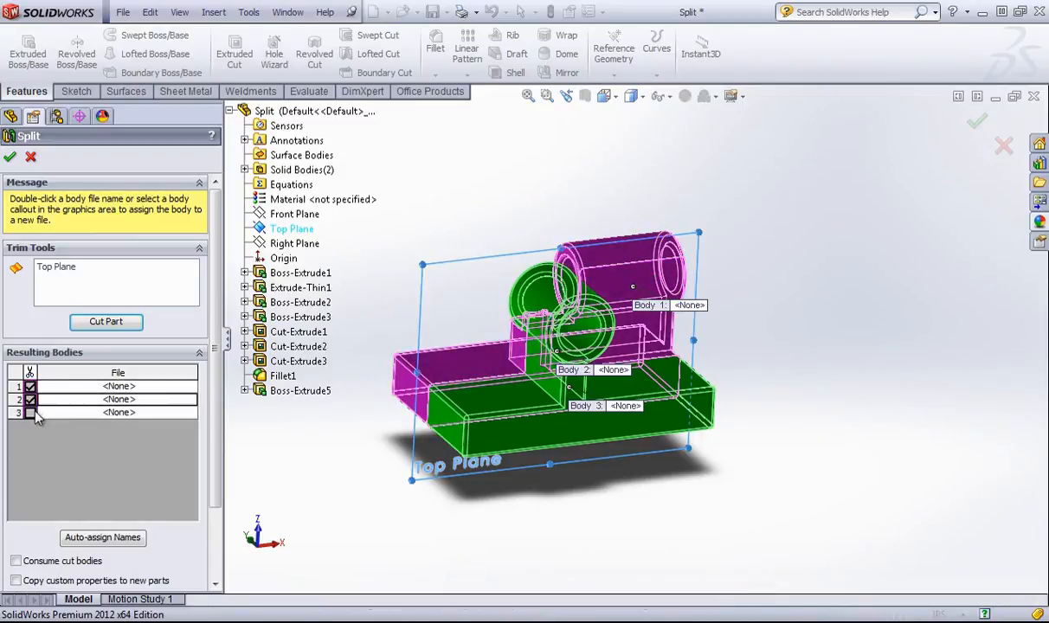
click(30, 400)
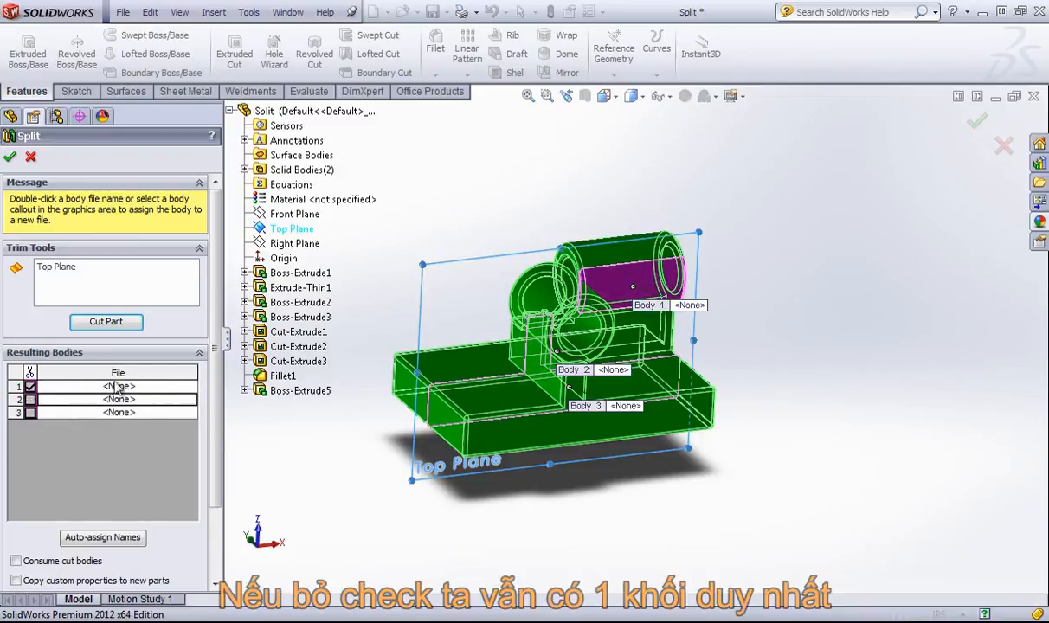
click(9, 156)
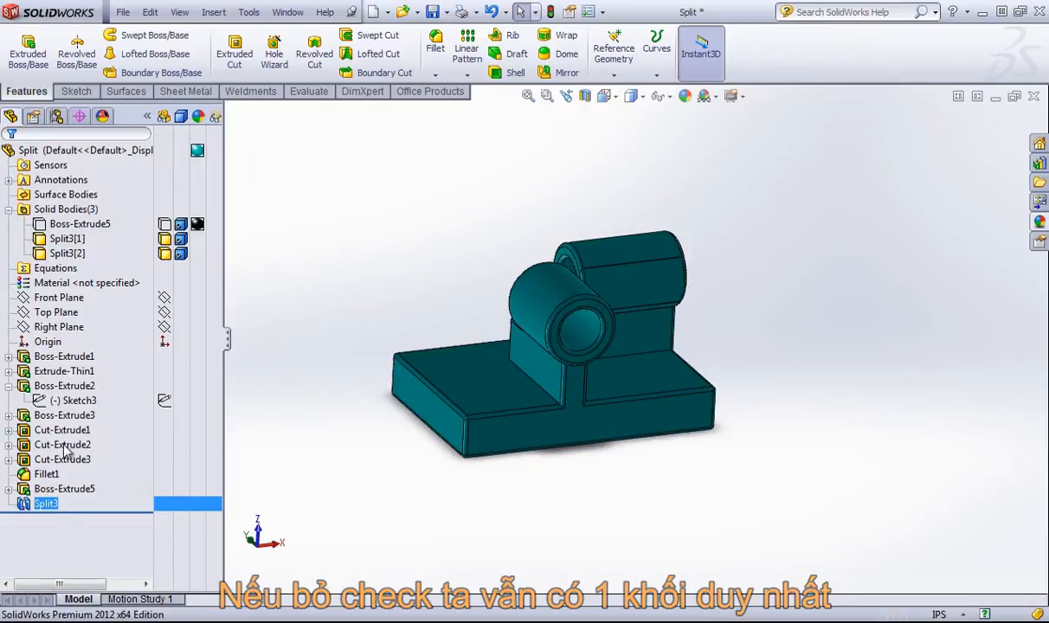
Edit the Split3 feature, try marking bodies 2 and 3, clear both again and accept with only body 1 marked.
right_click(38, 511)
click(43, 345)
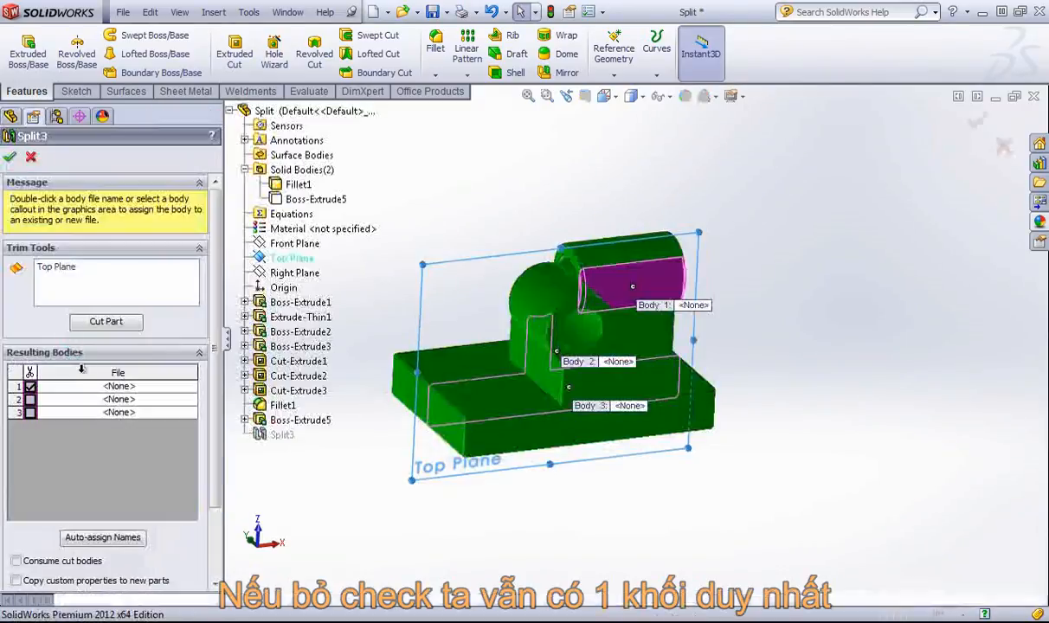
click(30, 412)
click(30, 399)
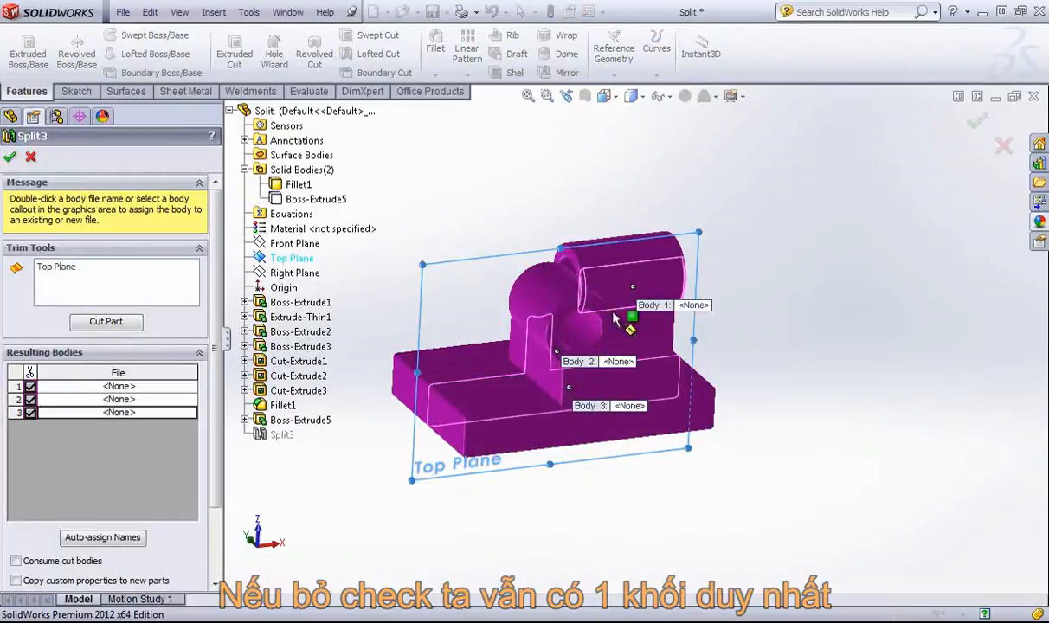
click(30, 412)
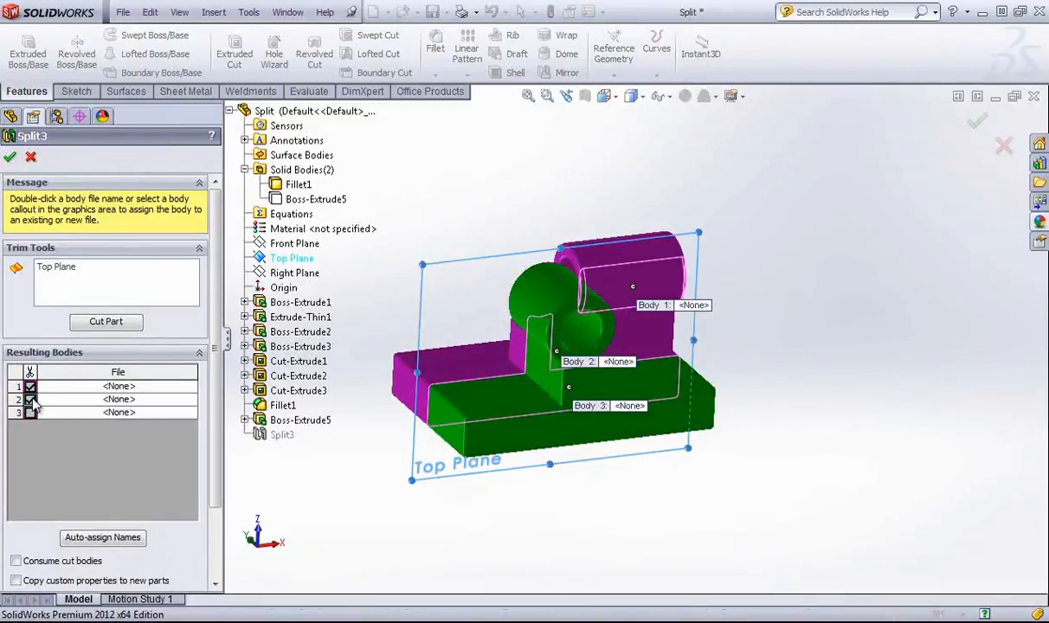
click(30, 399)
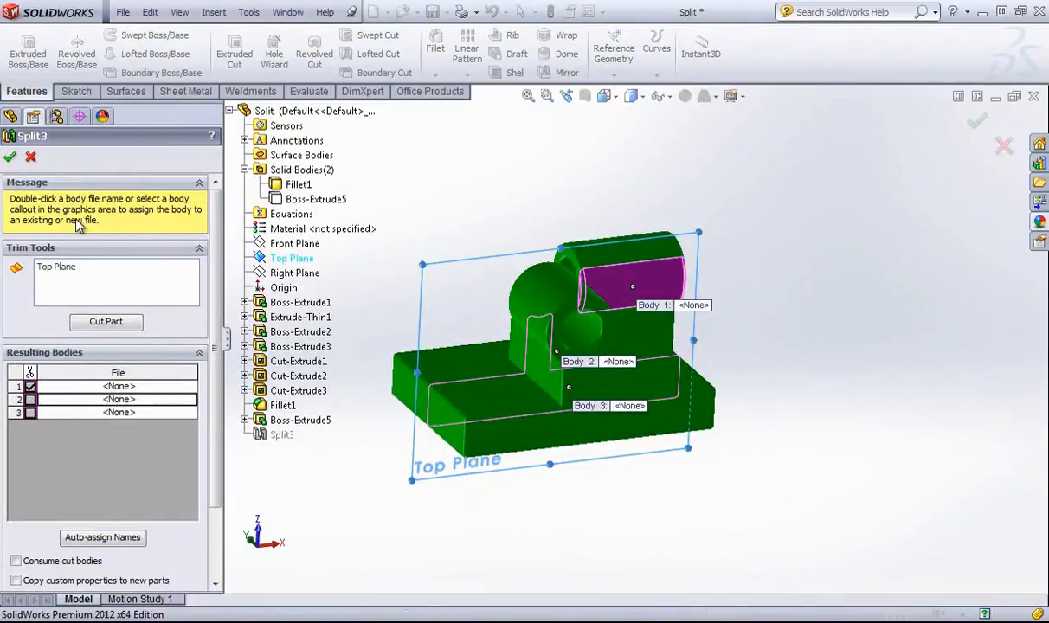
click(11, 158)
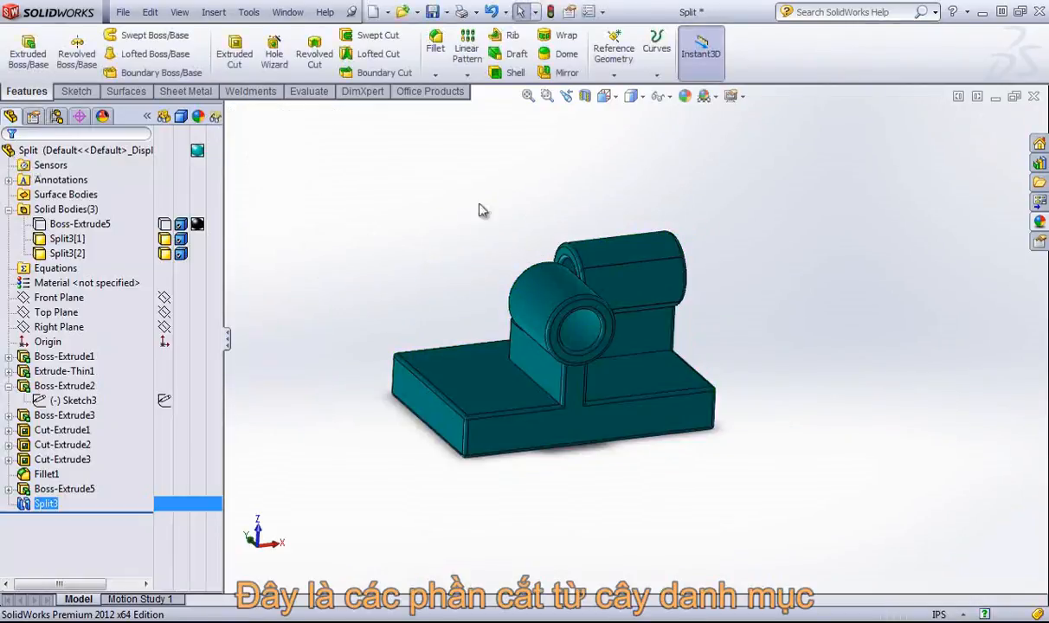
Highlight the Split3[1] and Split3[2] solid bodies in turn to see which portion of the model each covers.
click(68, 238)
click(54, 253)
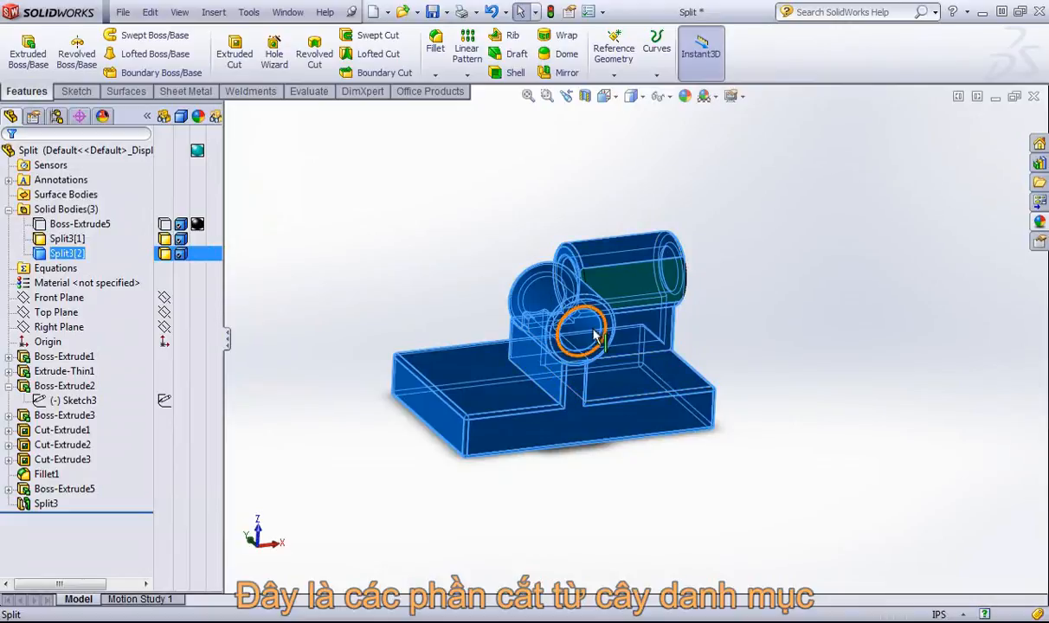
click(66, 240)
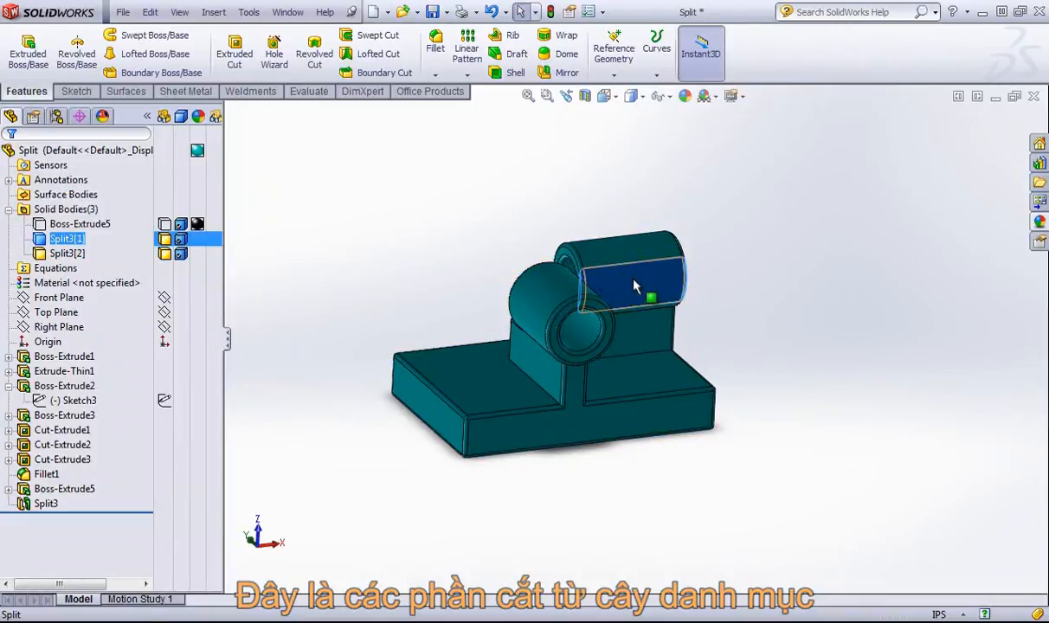
Edit Split3 to consume the cut bodies with bodies 1 and 3 marked, accept it, and highlight the remaining Split3 body.
right_click(45, 502)
click(51, 360)
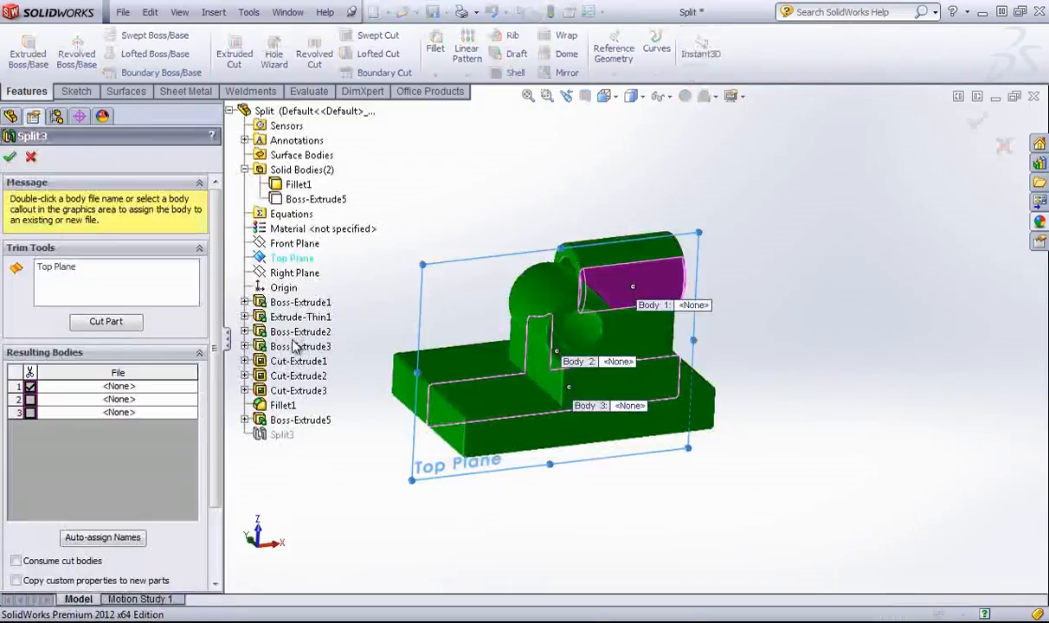
scroll(215, 380, down, 2)
scroll(182, 406, up, 2)
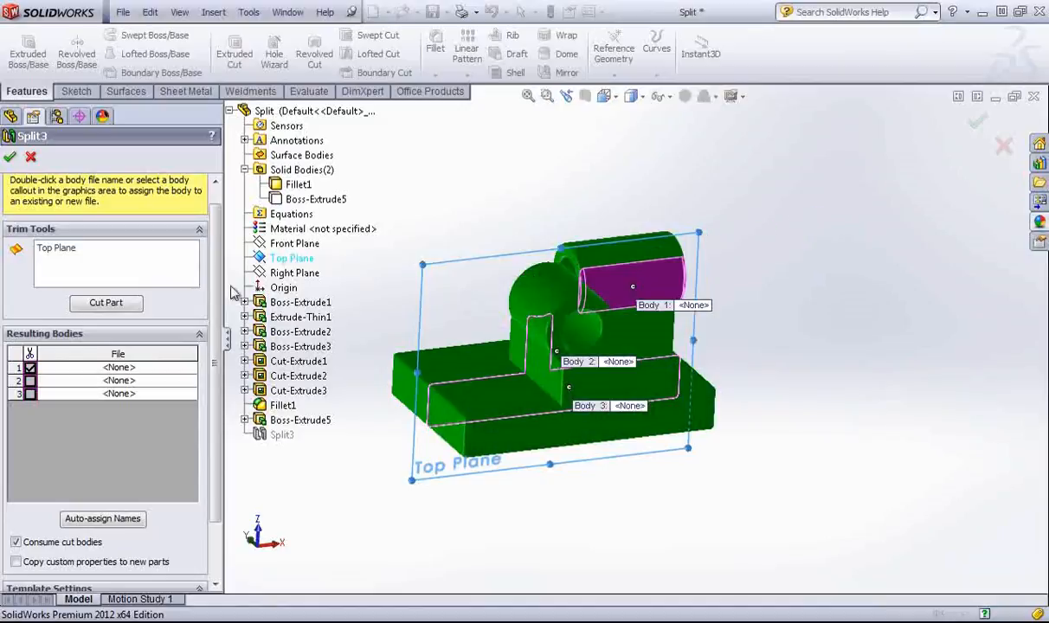
click(30, 381)
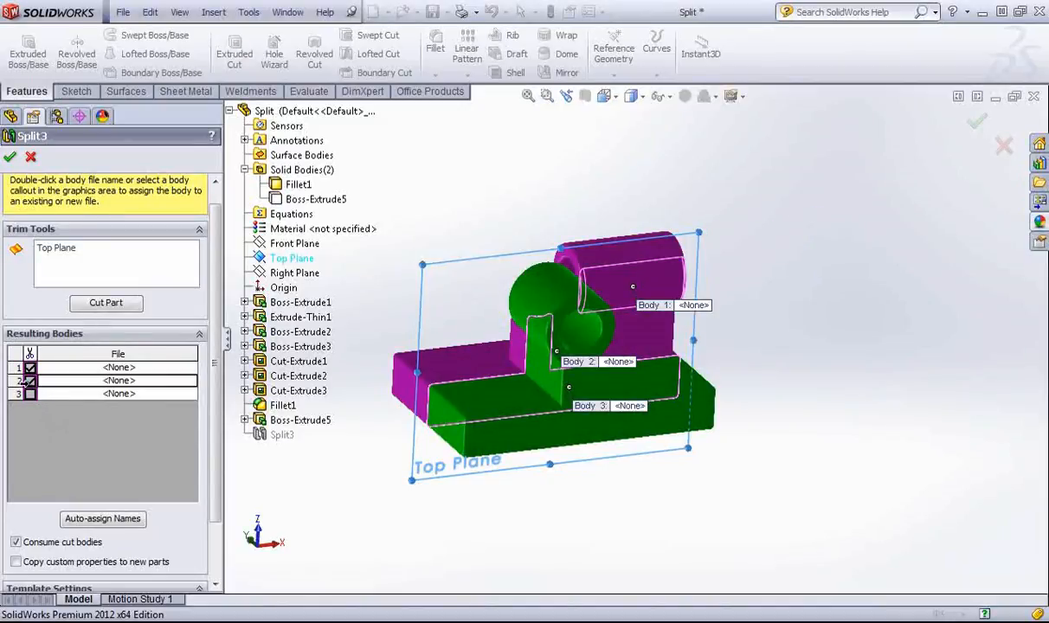
click(29, 393)
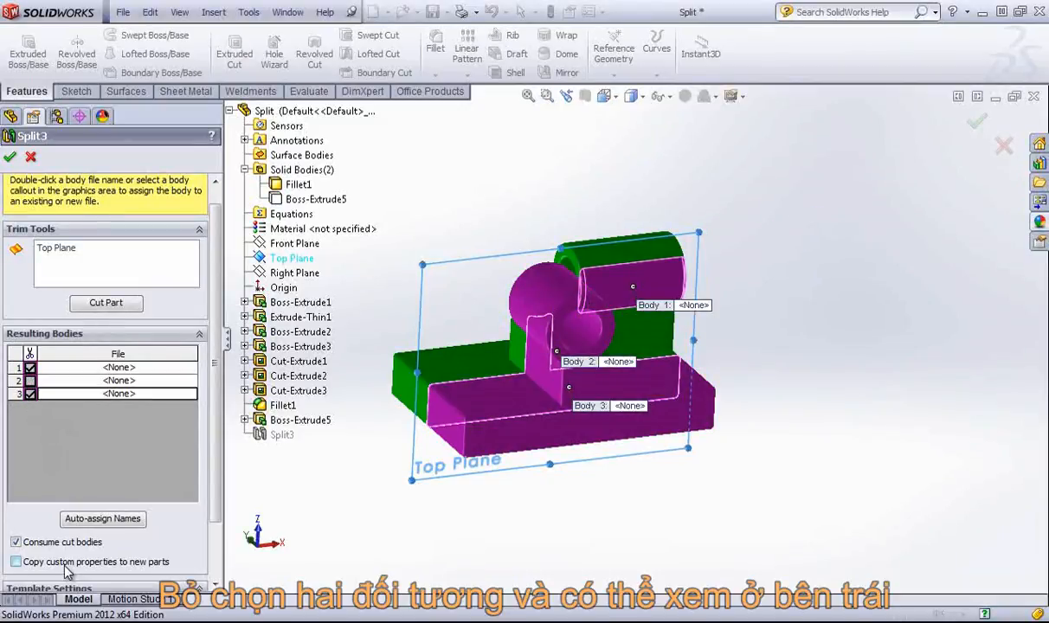
click(10, 157)
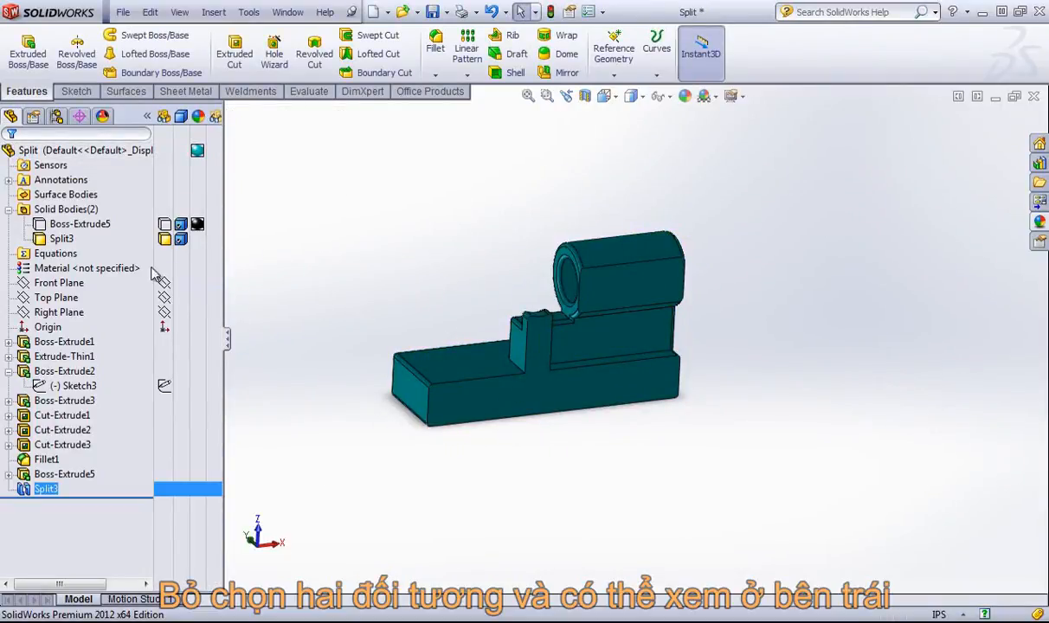
click(62, 238)
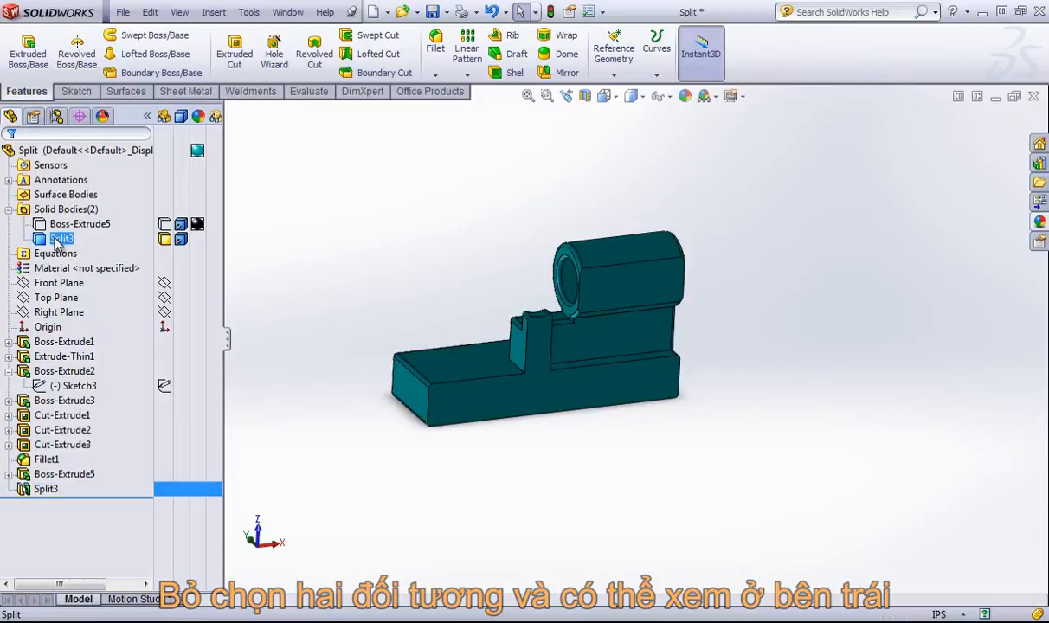
click(367, 235)
Edit the Split3 feature again and auto-assign file names to all three resulting bodies.
right_click(39, 488)
click(45, 354)
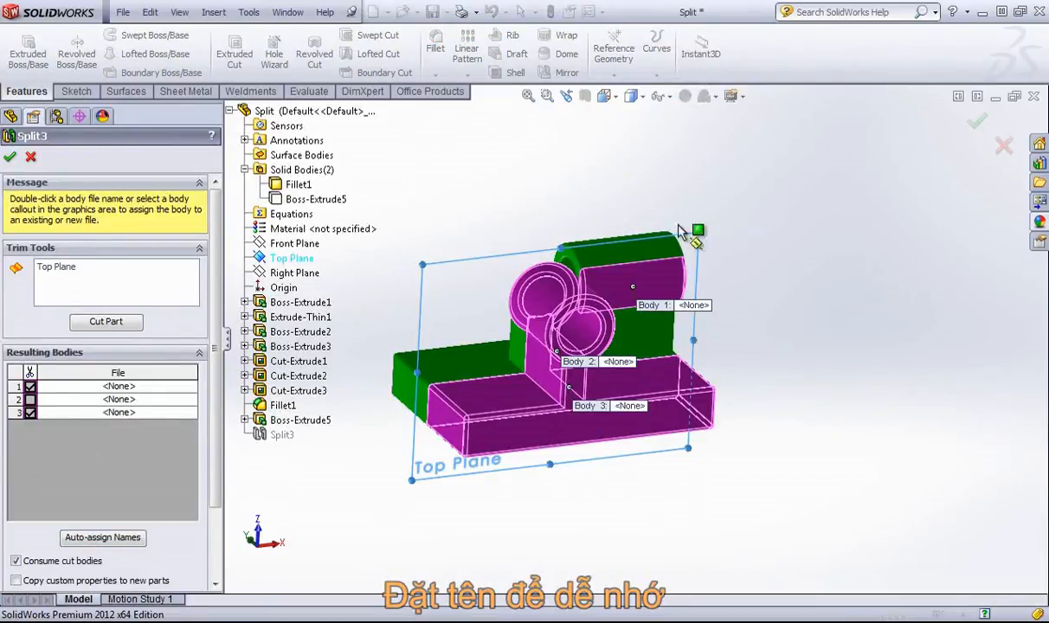
click(99, 539)
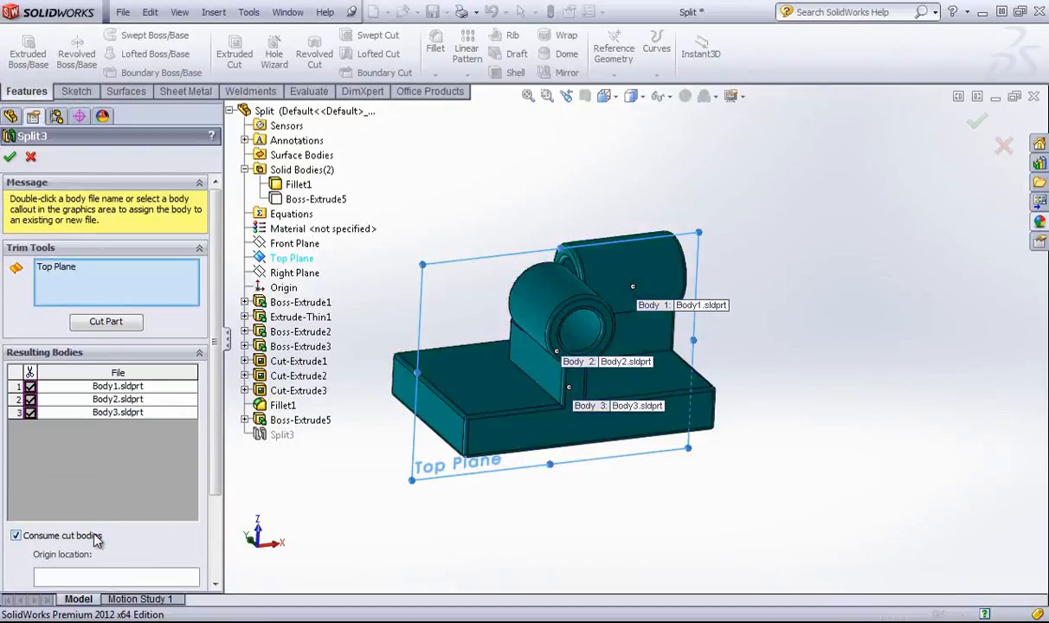
Unmark all three resulting bodies of Split3 and remove the Top Plane from its trim tools.
click(31, 412)
click(30, 397)
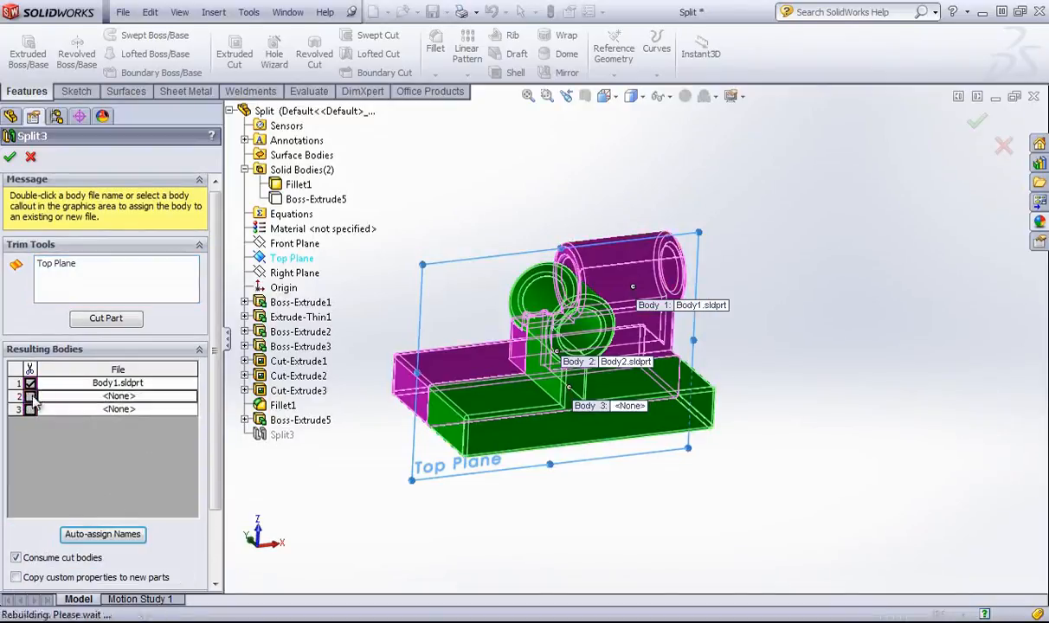
click(31, 383)
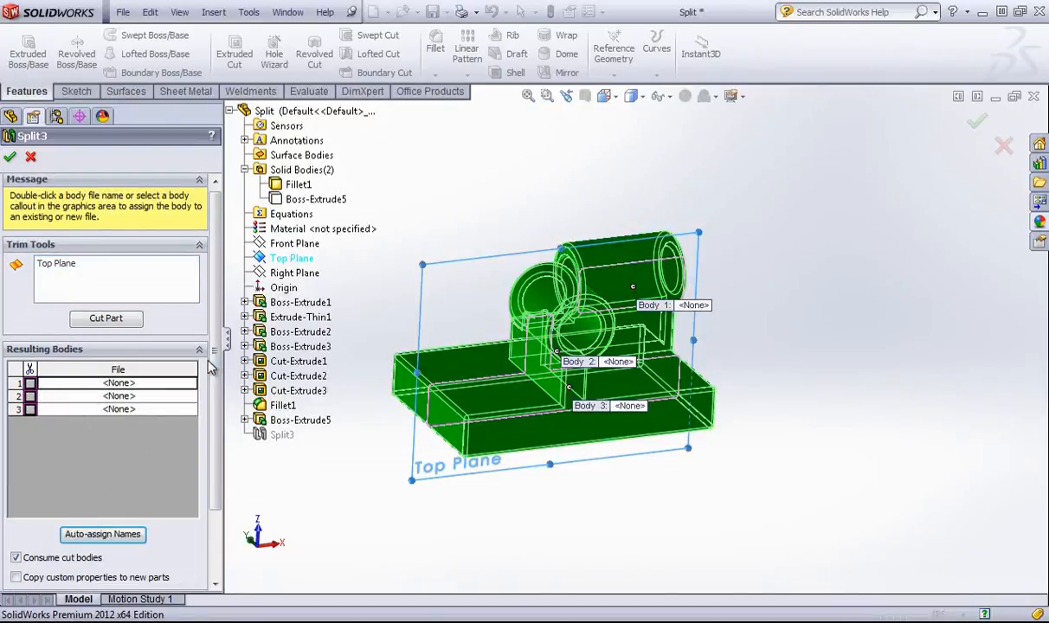
mouse_move(213, 362)
mouse_down()
mouse_move(215, 396)
mouse_move(222, 350)
mouse_up()
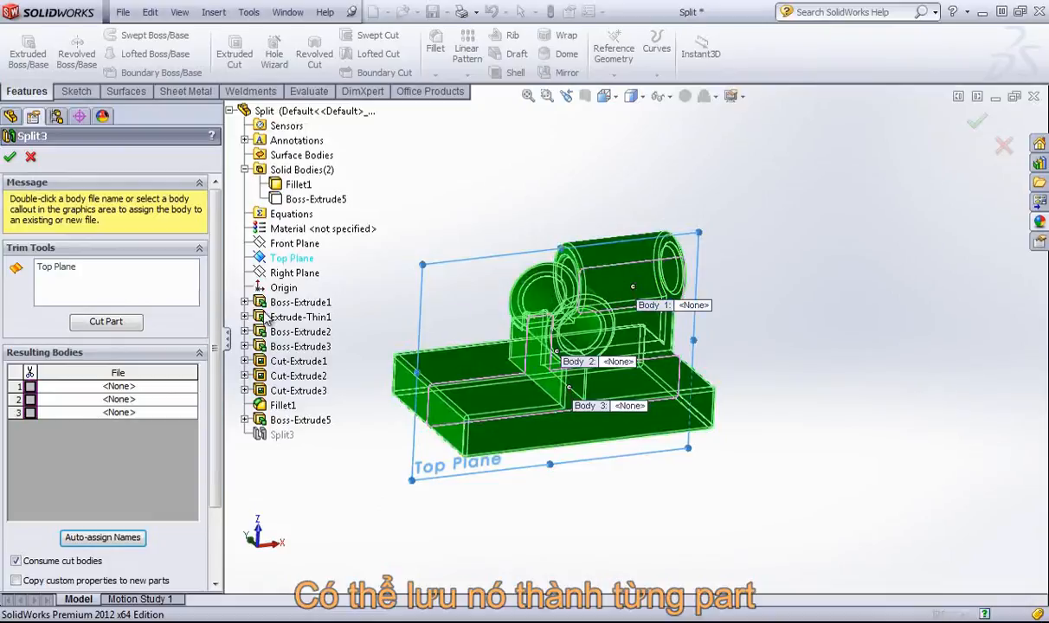
click(58, 268)
key(Delete)
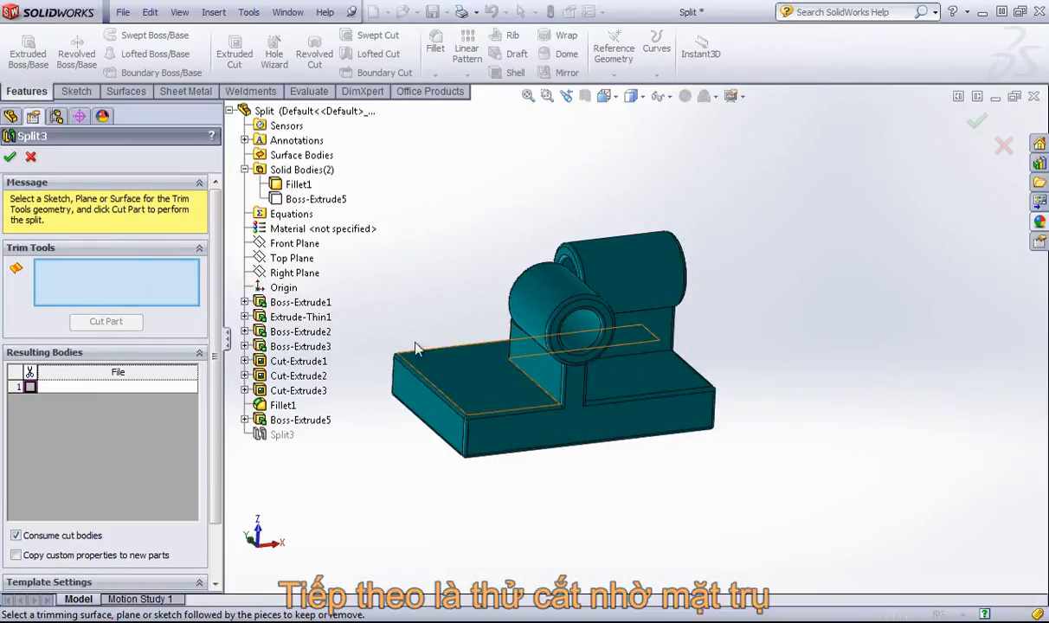
Show the hidden Boss-Extrude5 body and cut the part with its cylindrical face, allowing split bodies to be assigned to existing files.
right_click(309, 199)
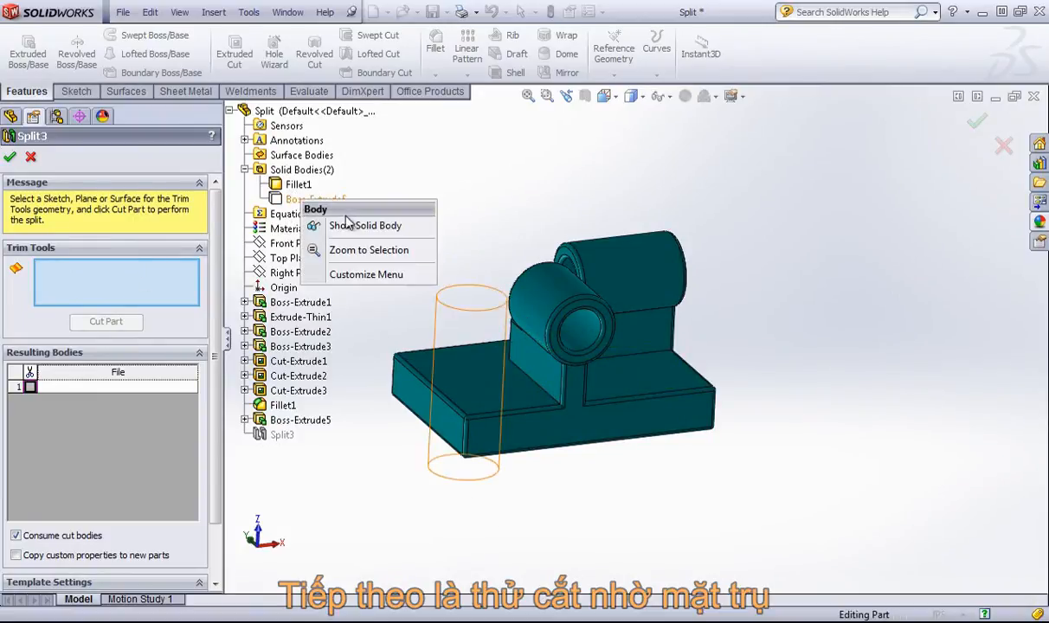
click(373, 222)
middle_drag(414, 326, 394, 340)
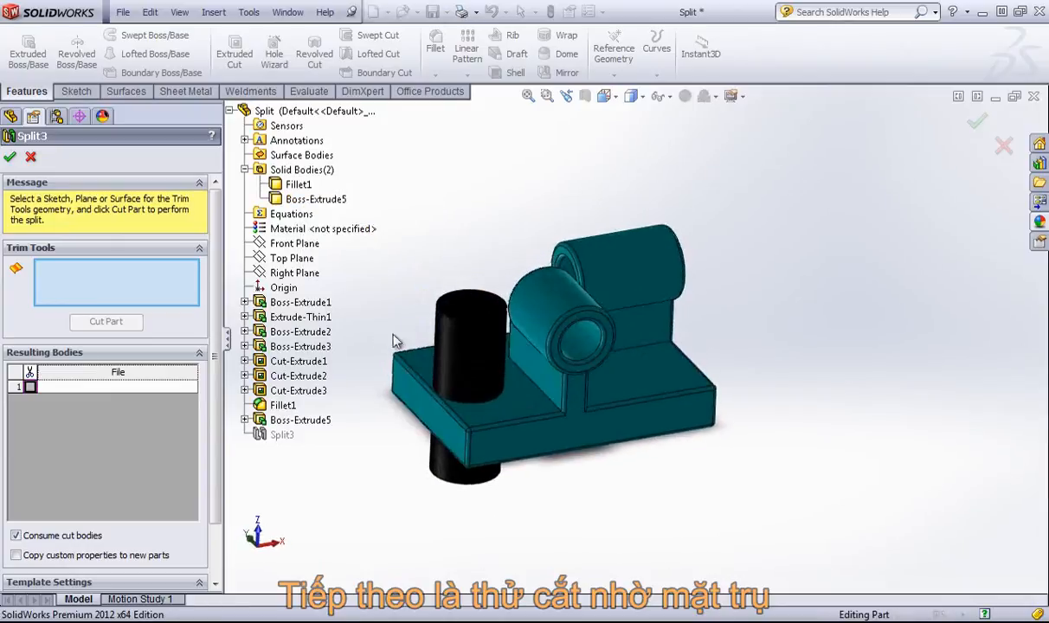
click(481, 354)
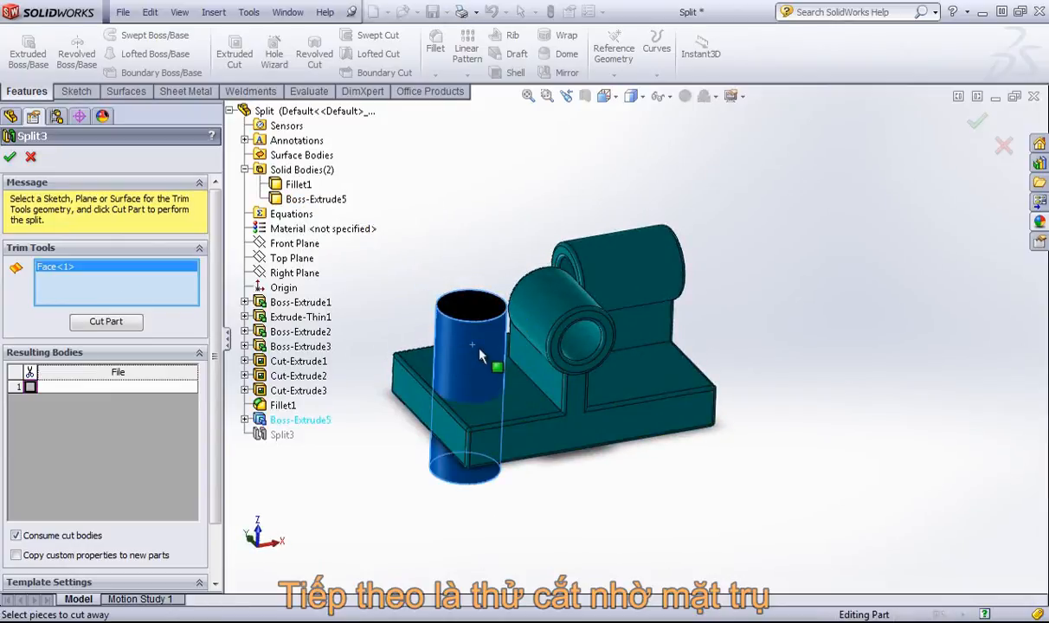
click(106, 321)
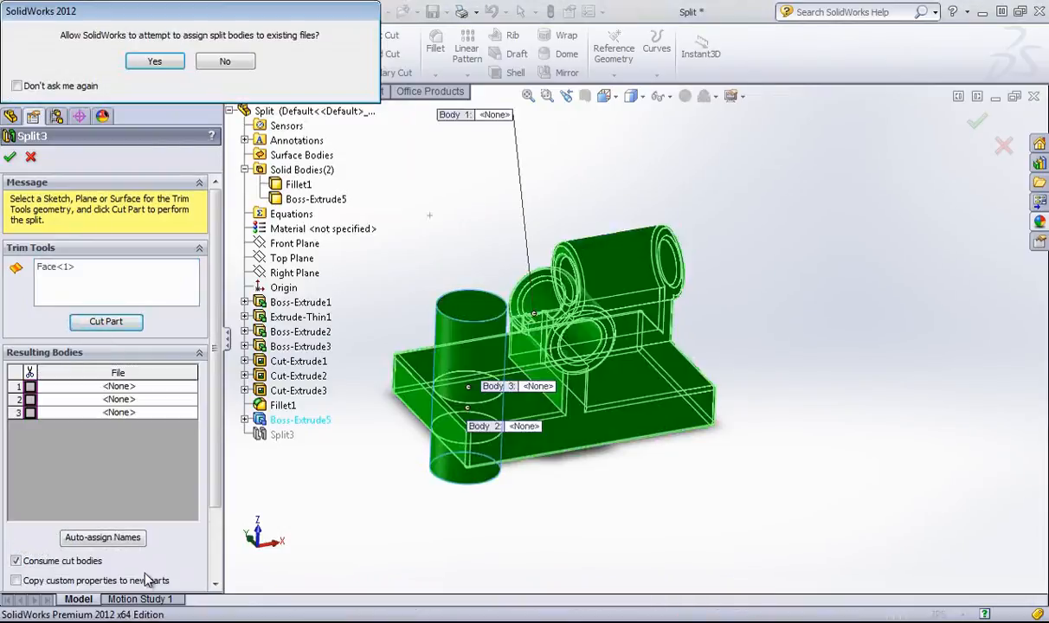
click(153, 62)
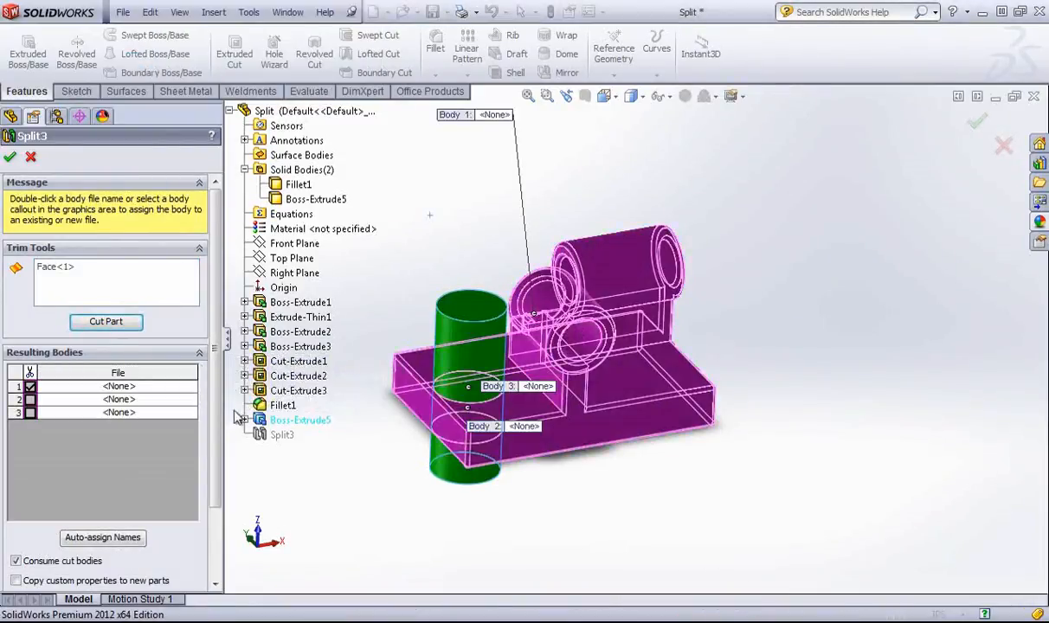
Mark resulting bodies 2 and 3 of Split3 instead of body 1, accept the split, and reopen the feature for editing.
click(40, 403)
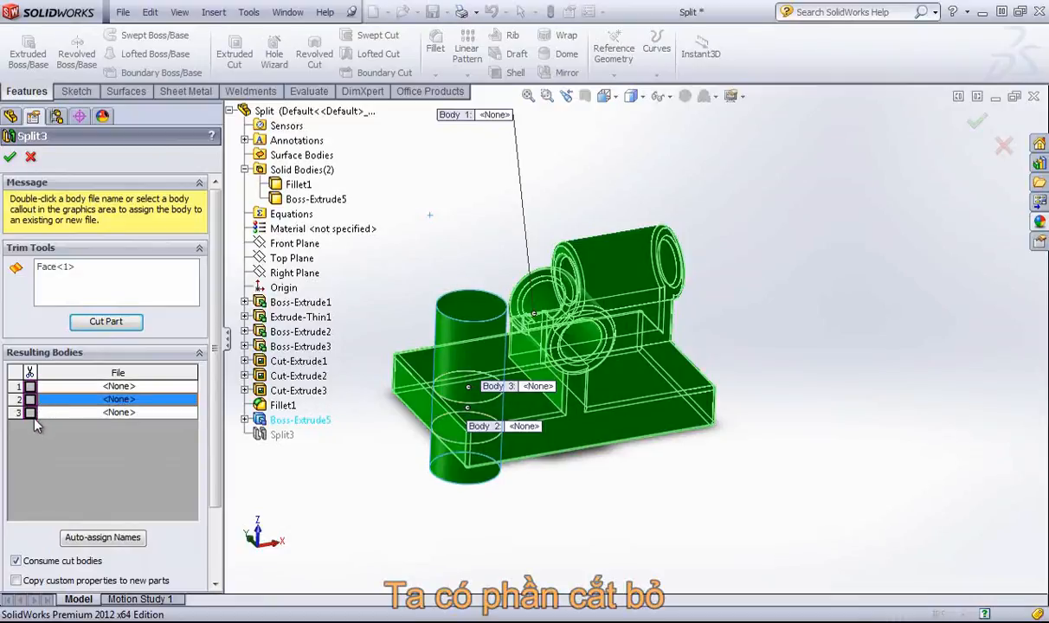
click(30, 399)
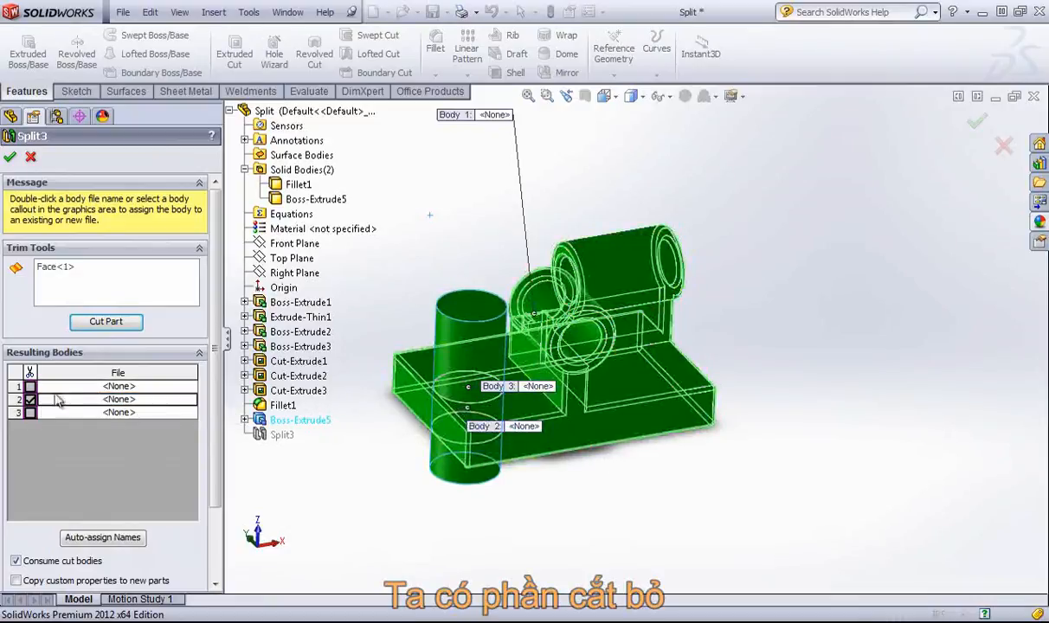
click(31, 413)
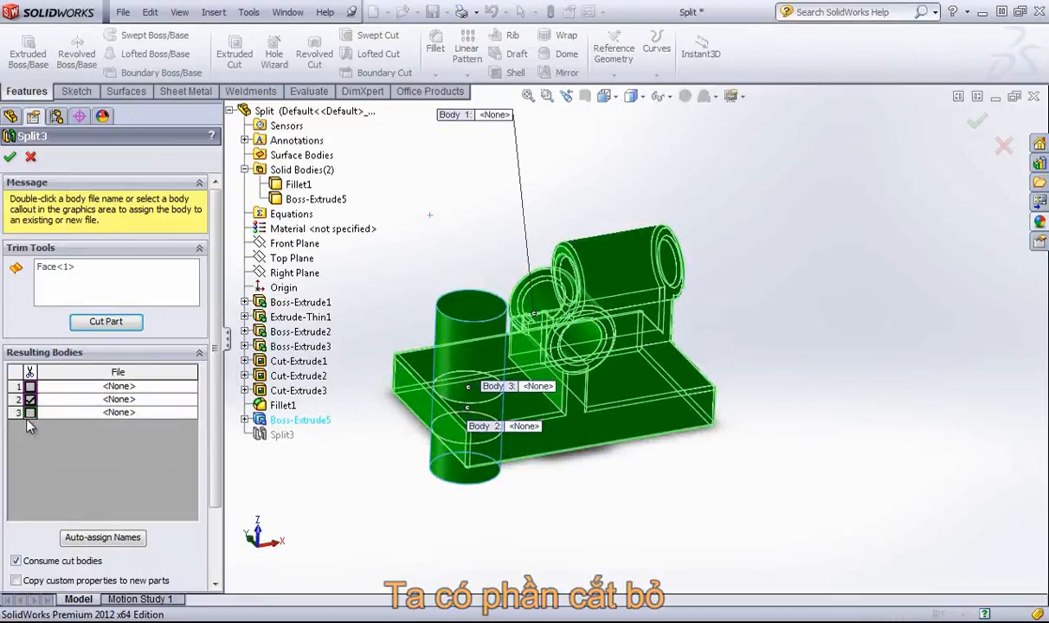
click(9, 156)
middle_drag(472, 484, 438, 274)
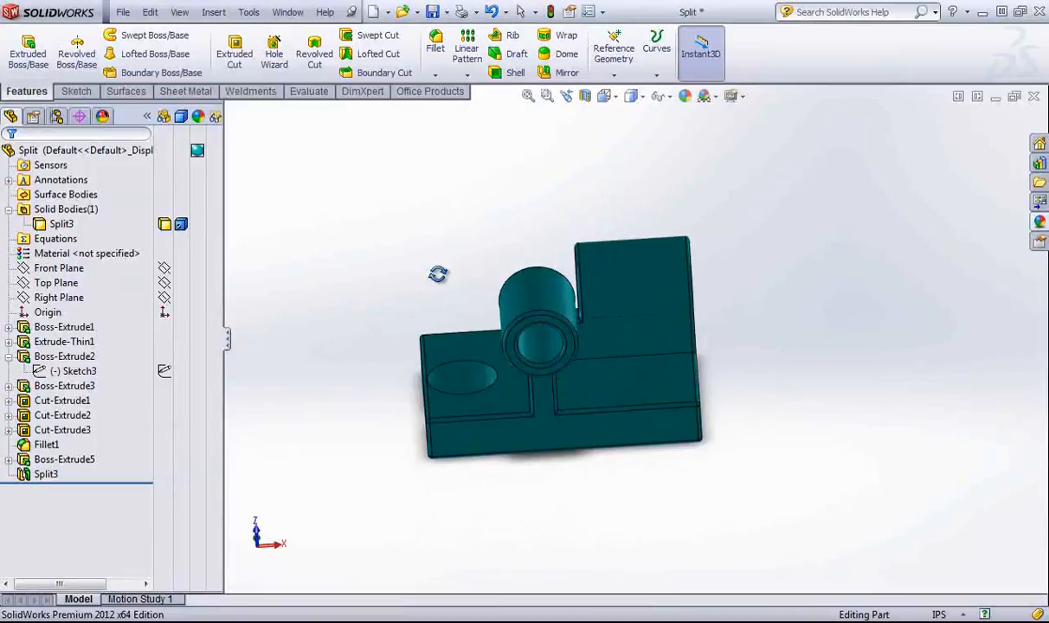
right_click(39, 473)
click(58, 359)
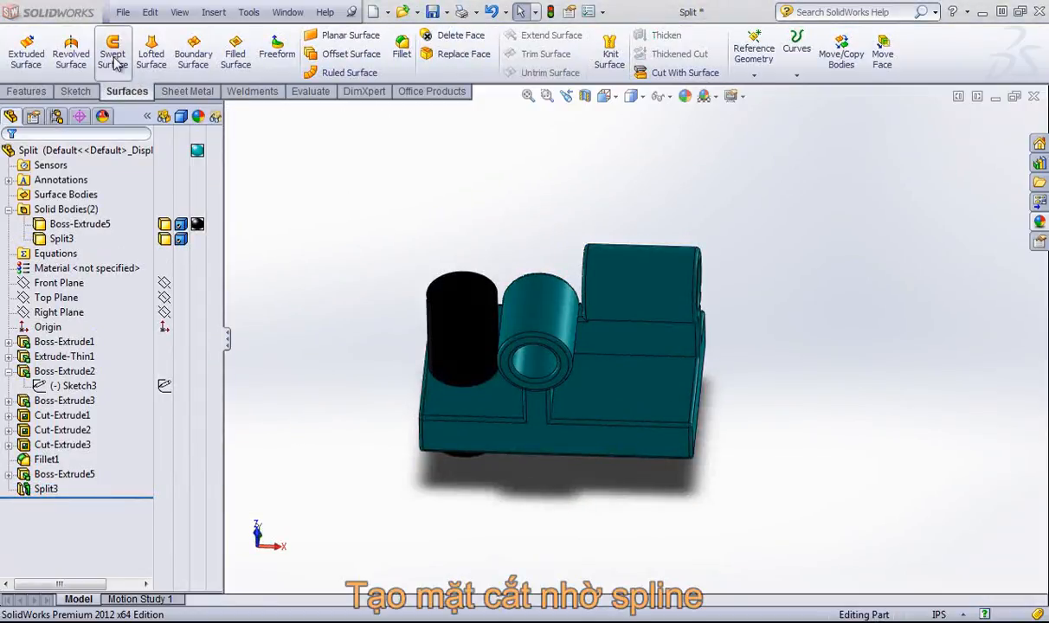
Sketch an open four-point spline on the base's flat face, curving between the cylinder and the front tube.
click(76, 91)
click(157, 35)
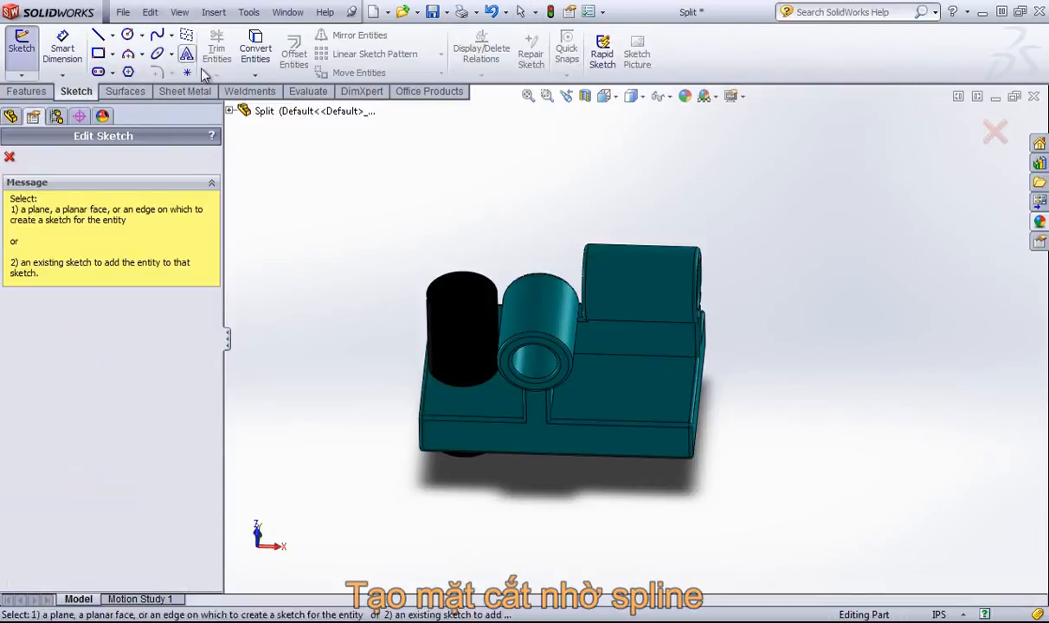
click(532, 422)
click(492, 205)
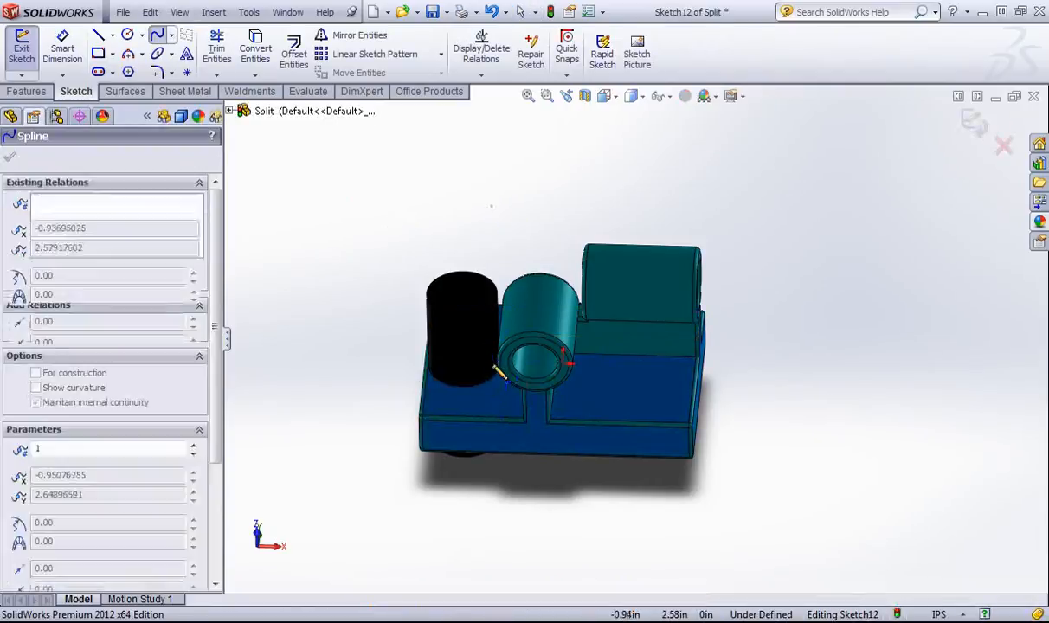
click(489, 367)
click(558, 492)
click(627, 487)
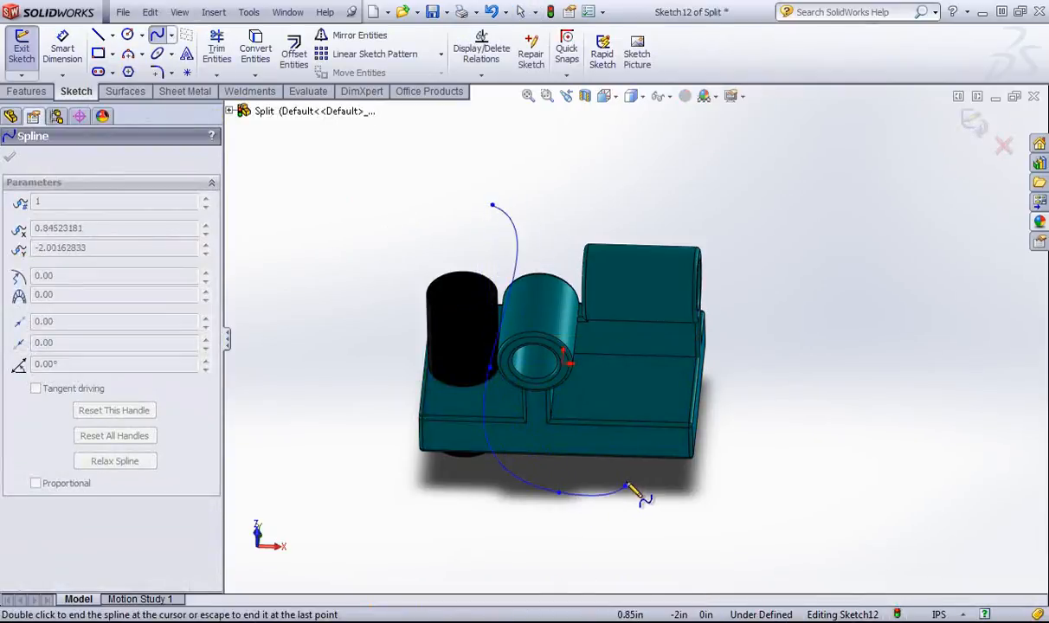
right_click(628, 488)
click(697, 255)
Extrude the spline as a surface, blind 2.00 in in both directions from the sketch plane.
mouse_move(677, 331)
middle_down()
mouse_move(657, 270)
mouse_move(623, 260)
middle_up()
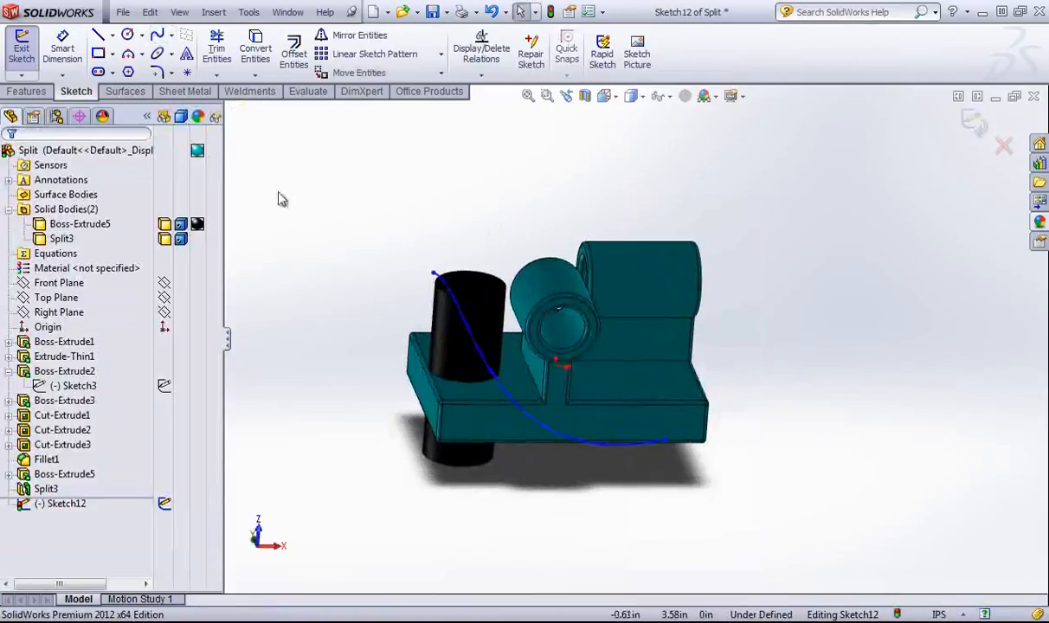
click(126, 91)
click(26, 54)
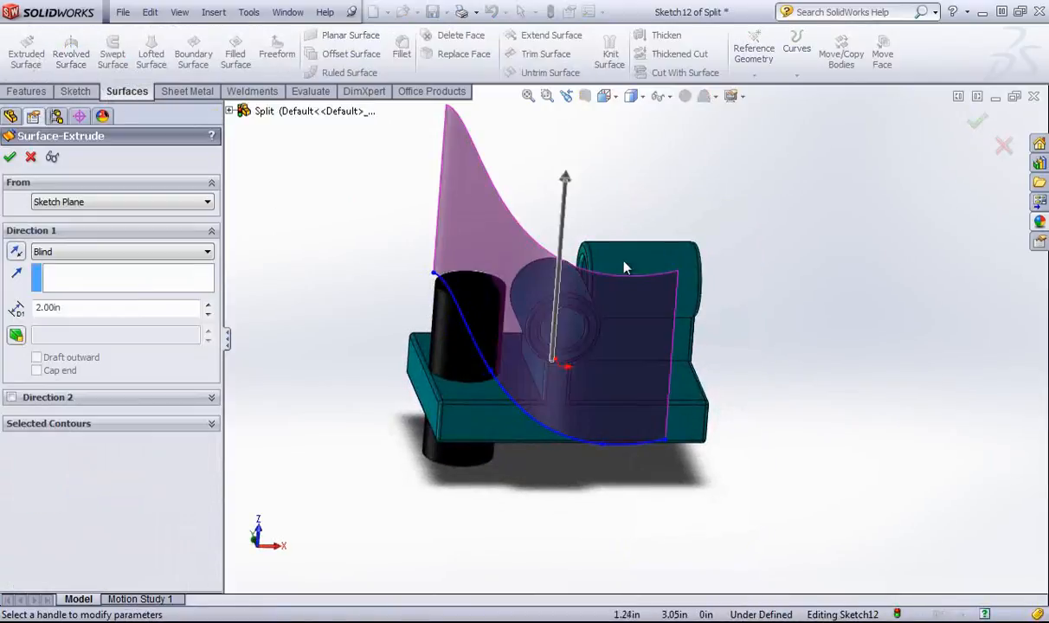
click(30, 400)
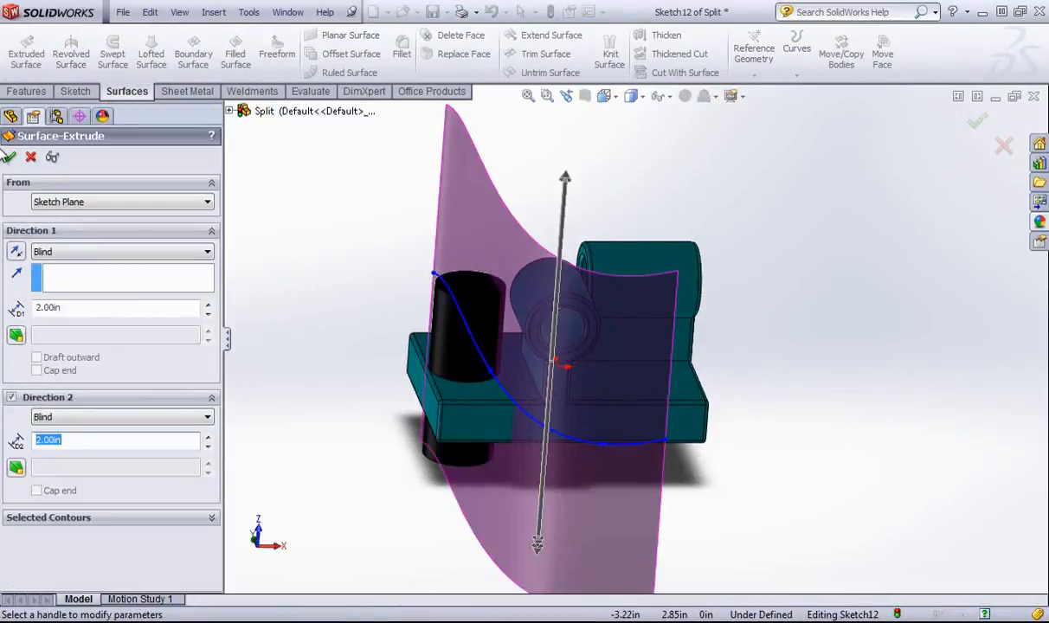
click(9, 156)
Try to cut the part with a new Split using the extruded surface as trim tool, and leave the command without accepting.
middle_drag(263, 189, 226, 222)
click(213, 12)
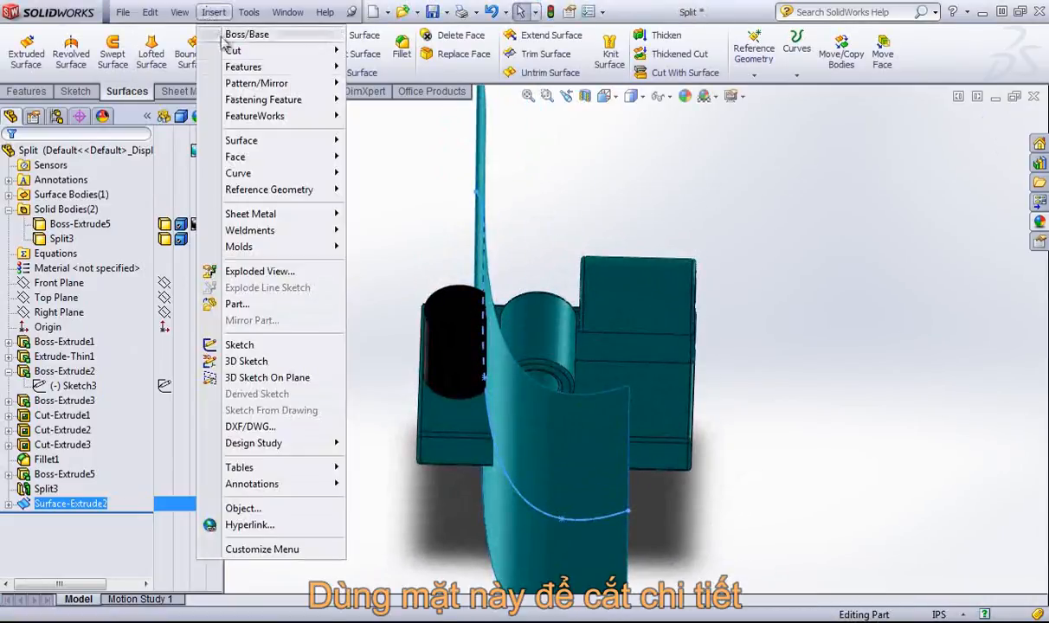
mouse_move(243, 67)
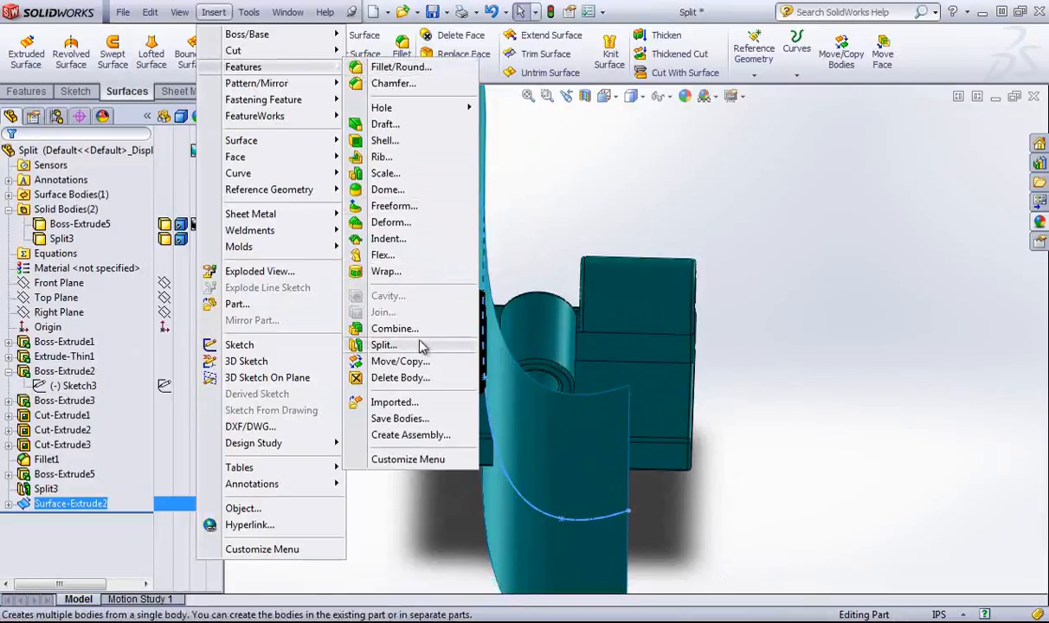
click(383, 345)
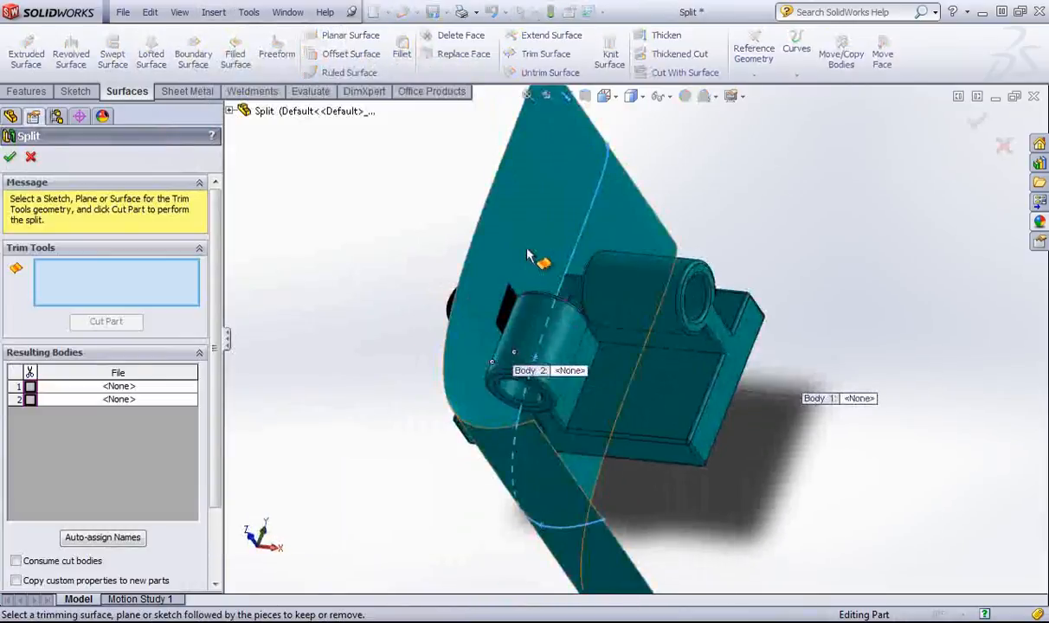
click(528, 256)
middle_drag(528, 256, 475, 350)
click(112, 323)
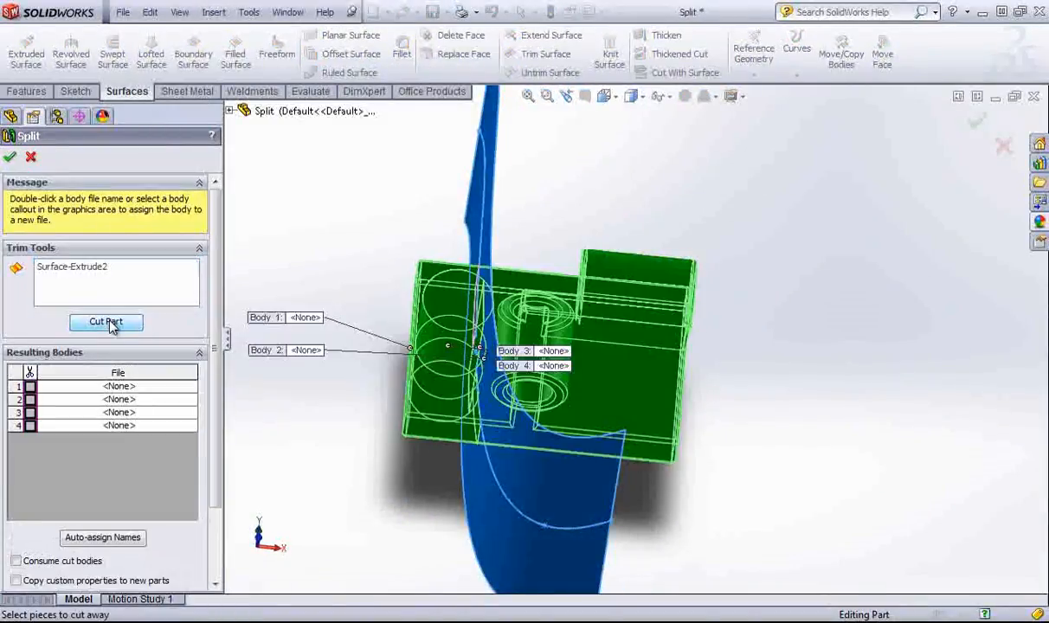
middle_drag(316, 380, 305, 348)
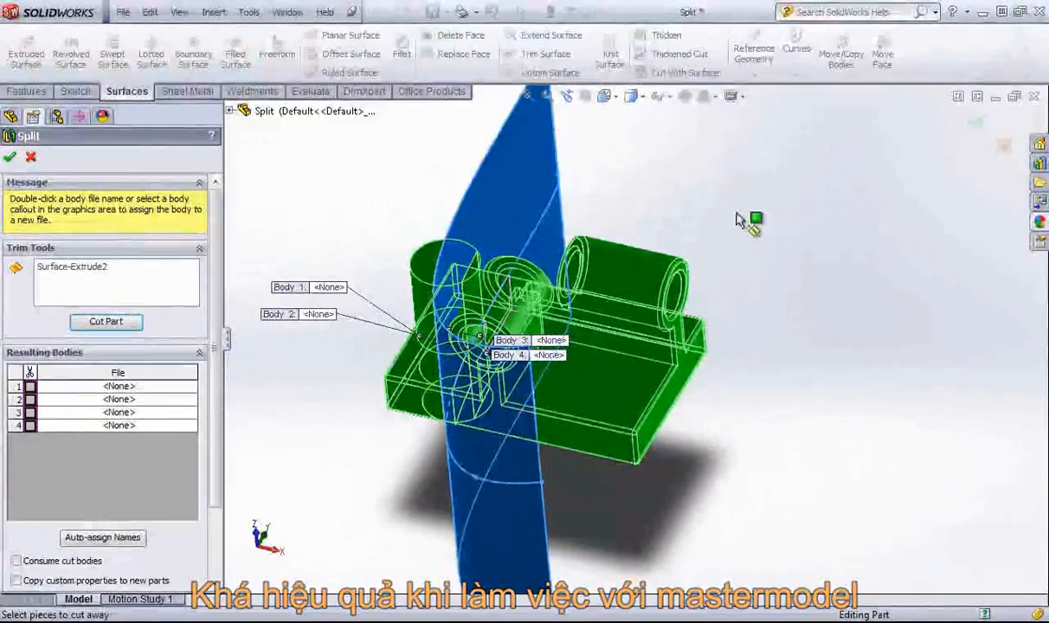
middle_drag(655, 243, 660, 185)
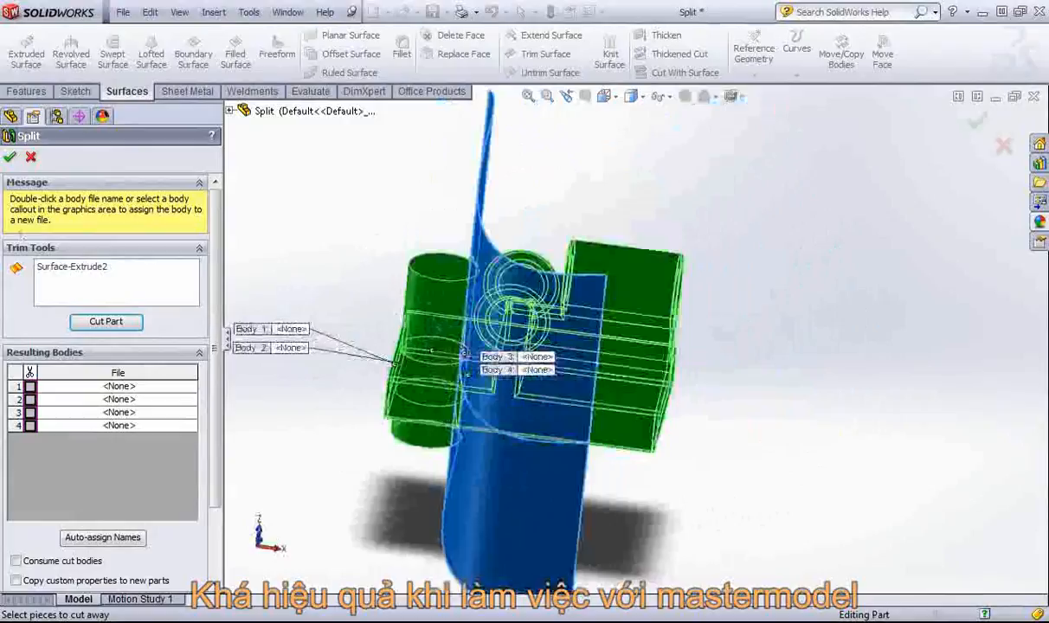
click(31, 155)
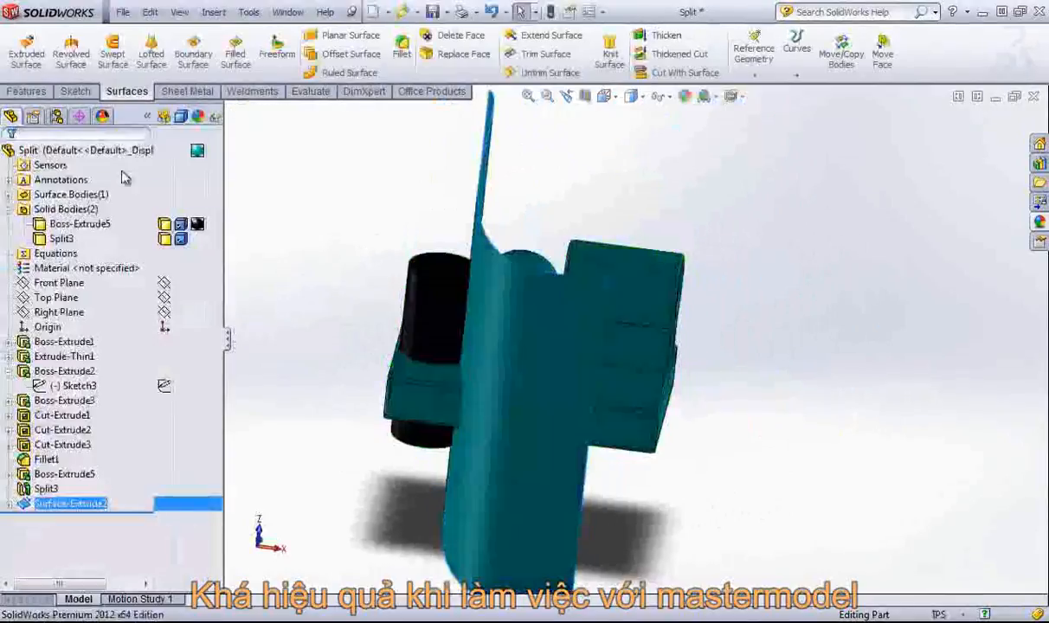
Delete the Surface-Extrude2 feature while keeping its spline sketch.
right_click(71, 513)
right_click(69, 503)
click(65, 476)
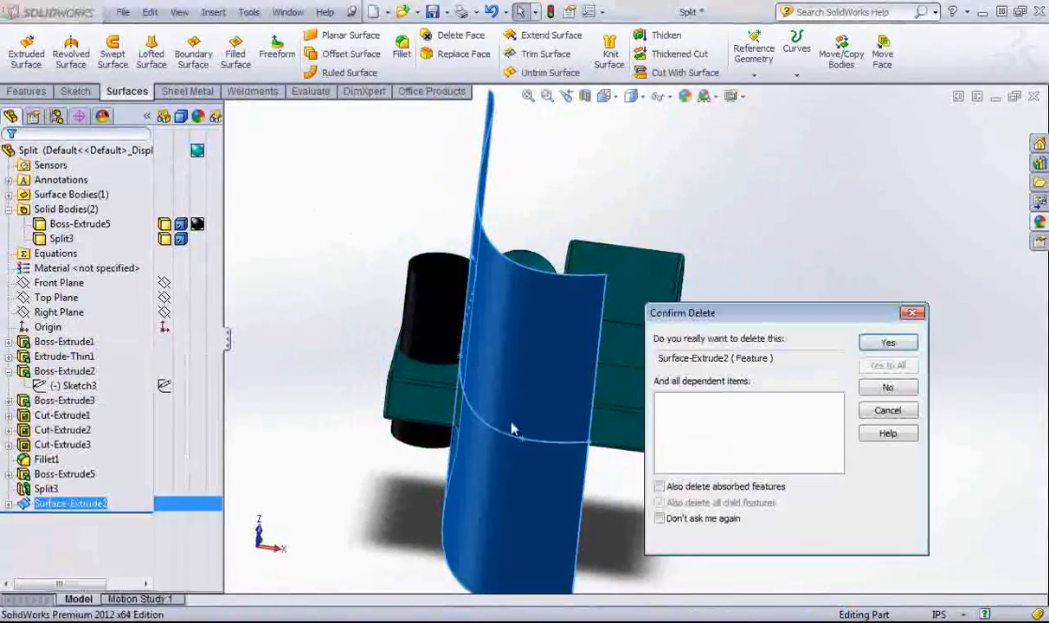
click(888, 342)
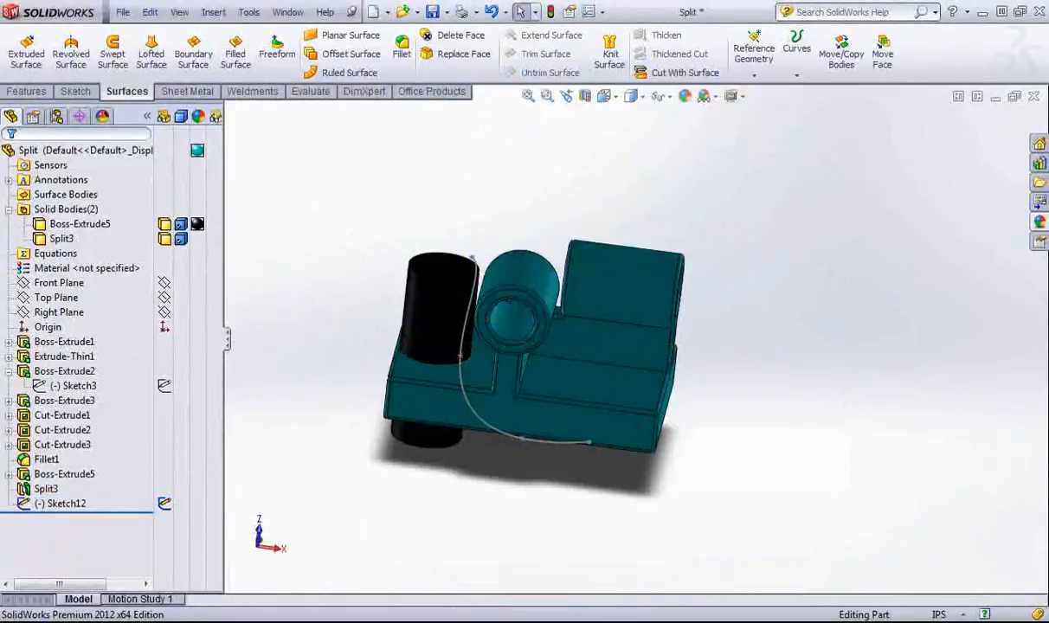